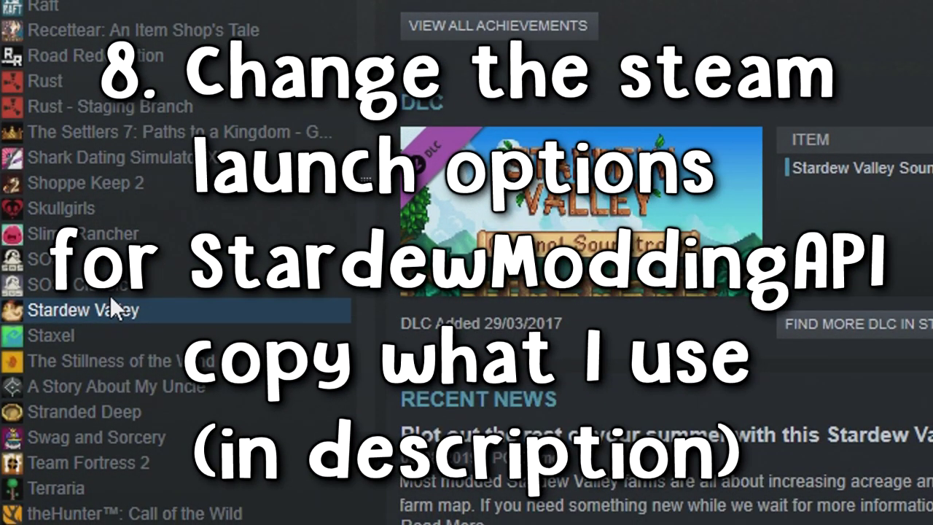
Open the launch options of Stardew Valley from its game properties in the Steam library
scroll(329, 307, down, 3)
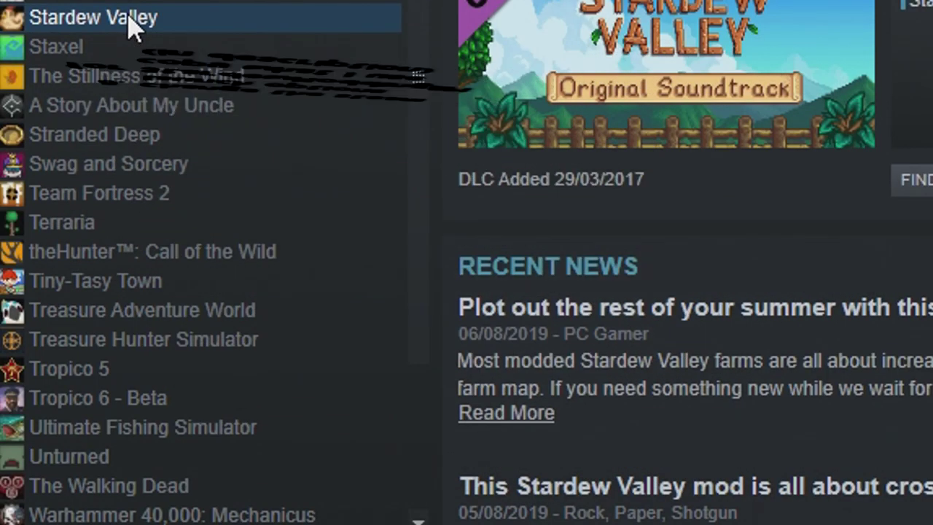
right_click(215, 233)
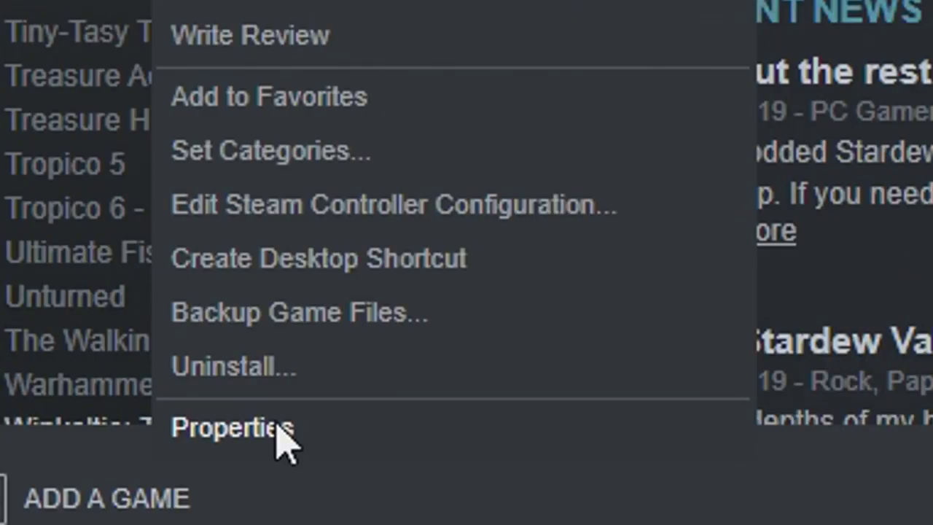
click(271, 427)
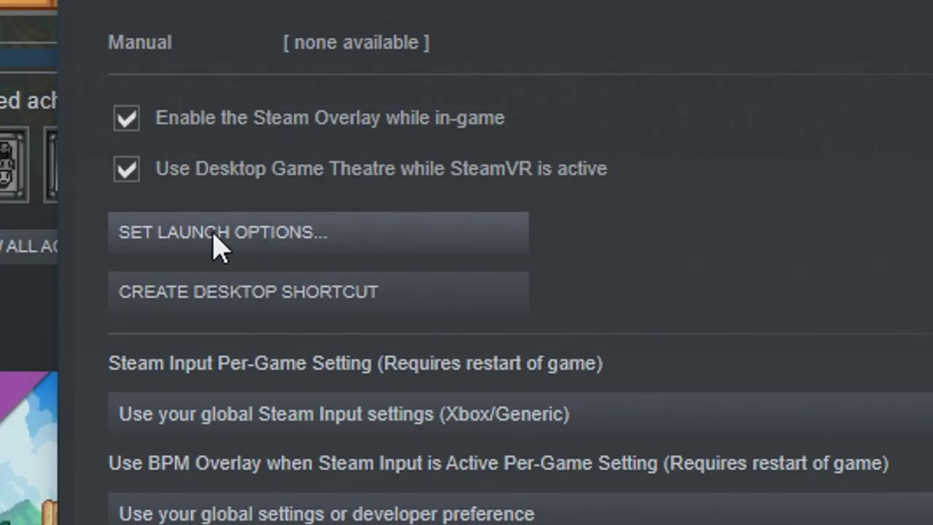
click(343, 244)
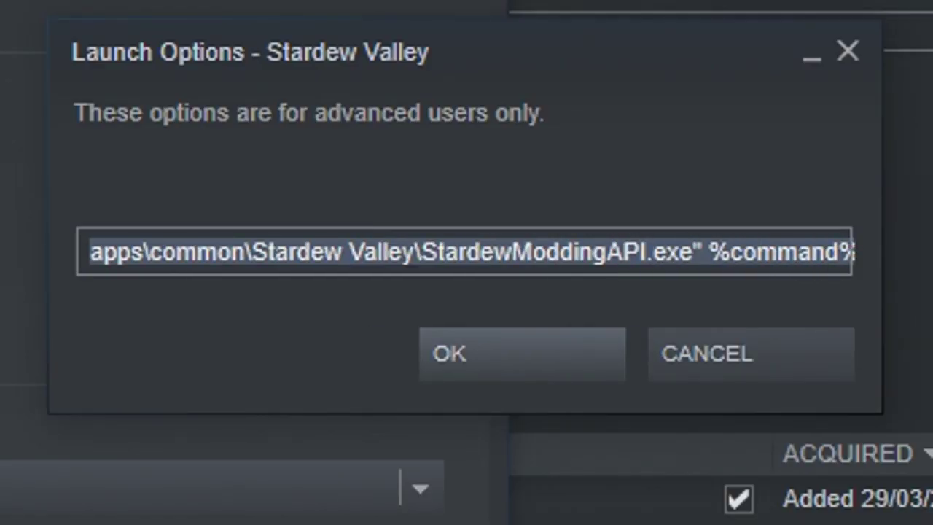
Check the launch command from the C:\Program Files (x86) path through StardewModdingAPI.exe" %command%, and accept the launch options
click(90, 251)
click(838, 271)
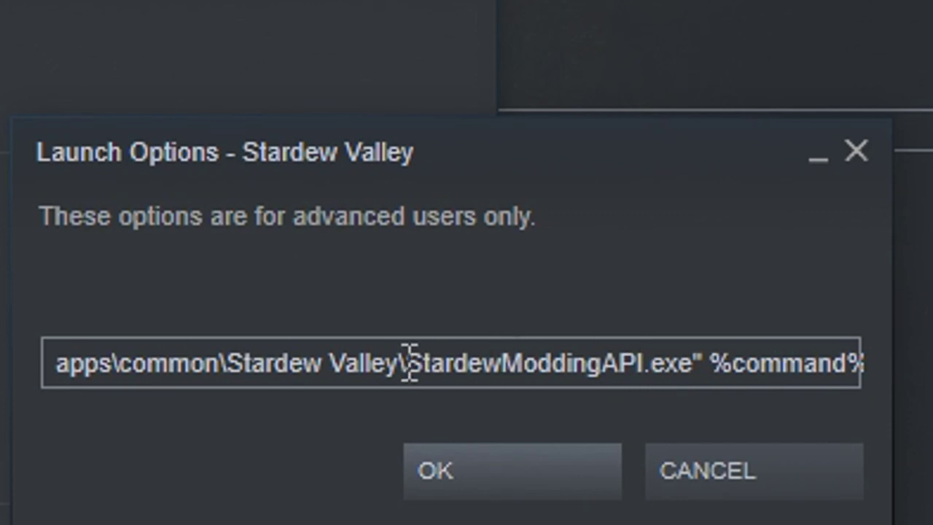
click(156, 381)
click(63, 358)
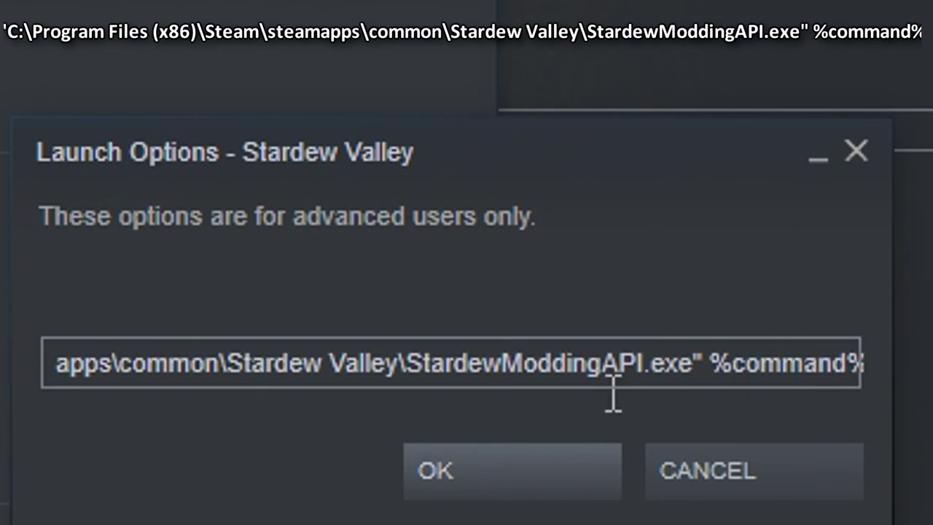
drag(111, 363, 58, 362)
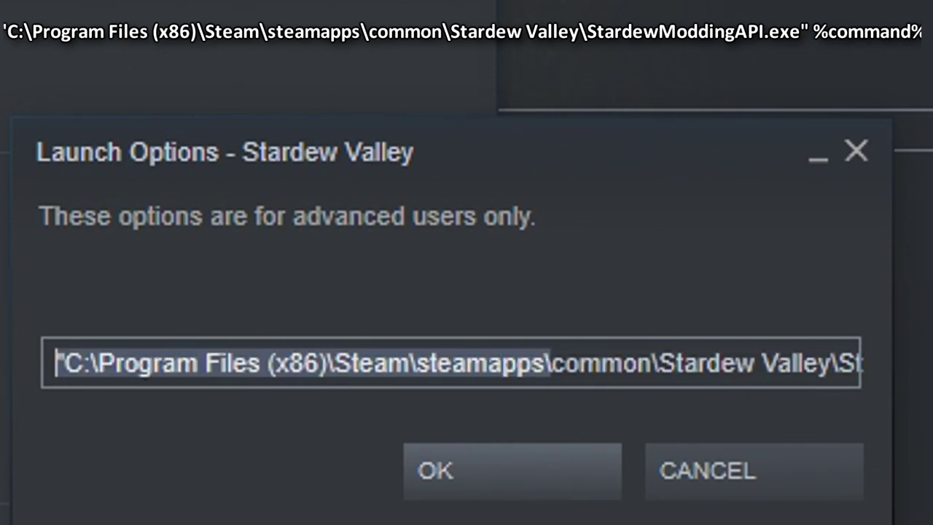
click(105, 368)
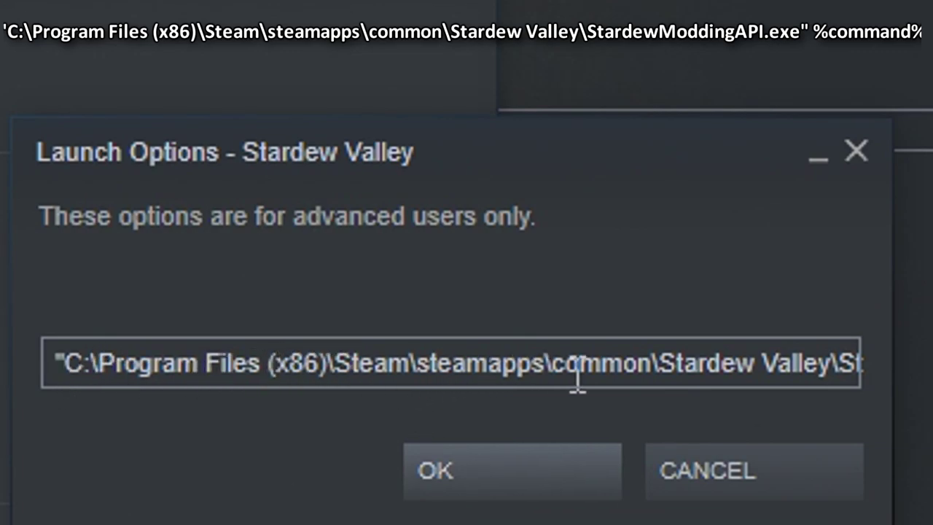
drag(762, 362, 923, 359)
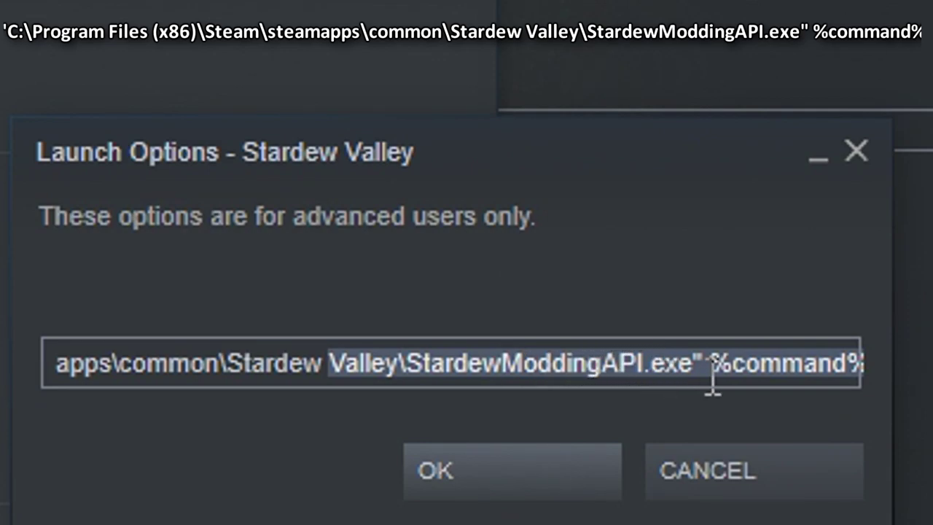
click(759, 362)
drag(711, 363, 920, 364)
click(815, 362)
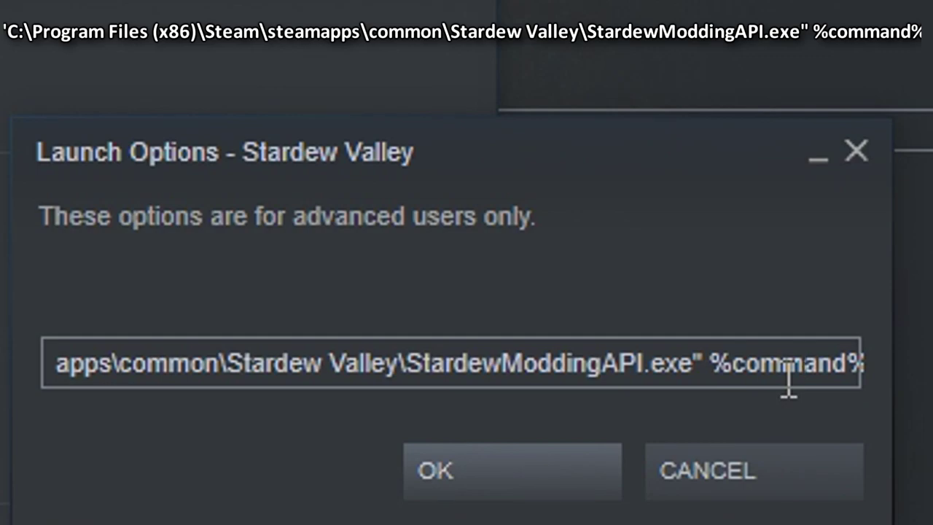
click(558, 475)
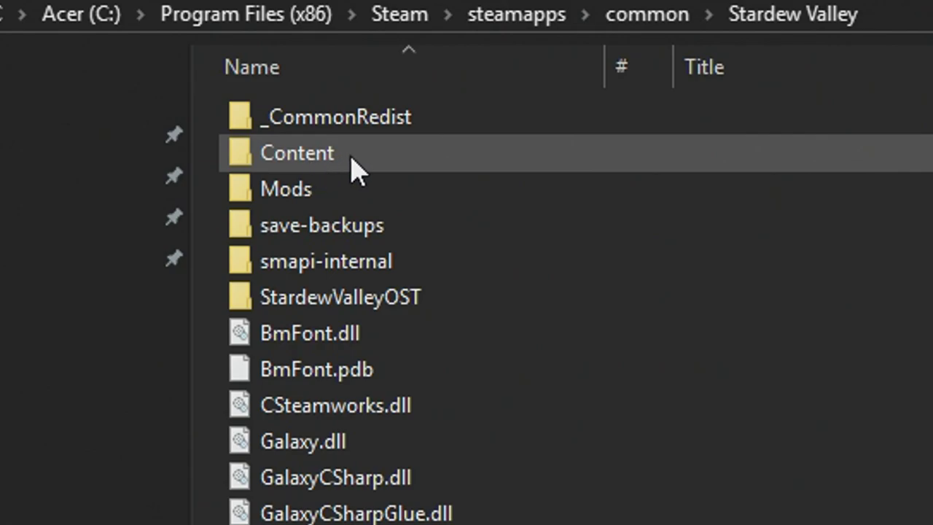
In File Explorer, examine the subfolders and XNB files of Stardew Valley's Content folder, including the Animals folder
double_click(342, 164)
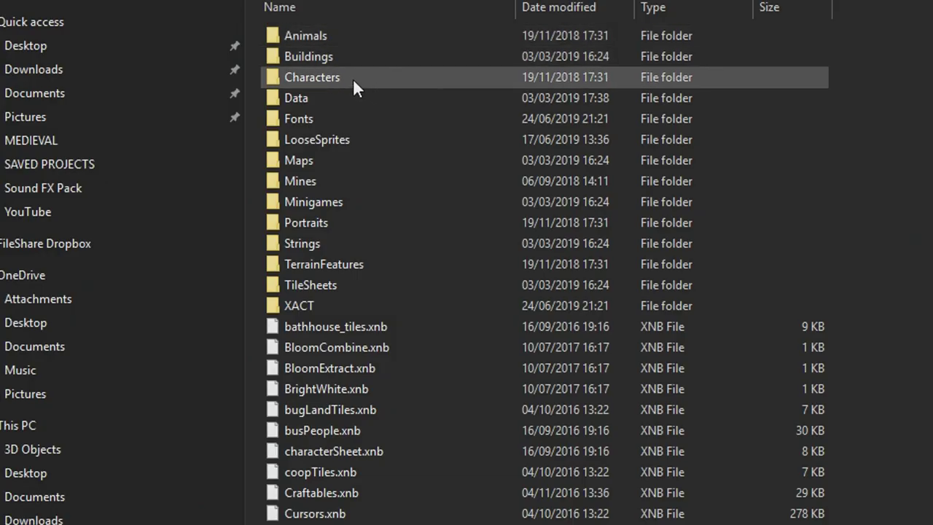
double_click(341, 40)
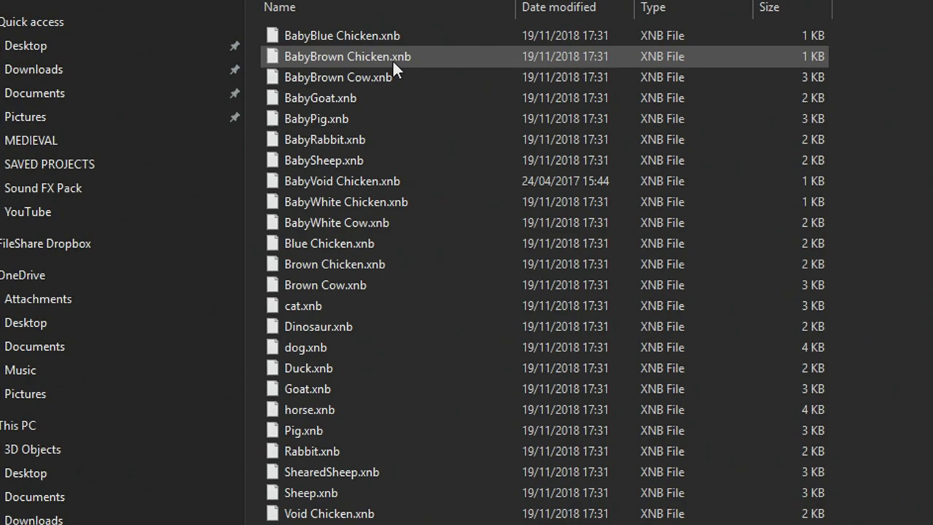
key(alt+Left)
scroll(442, 281, down, 10)
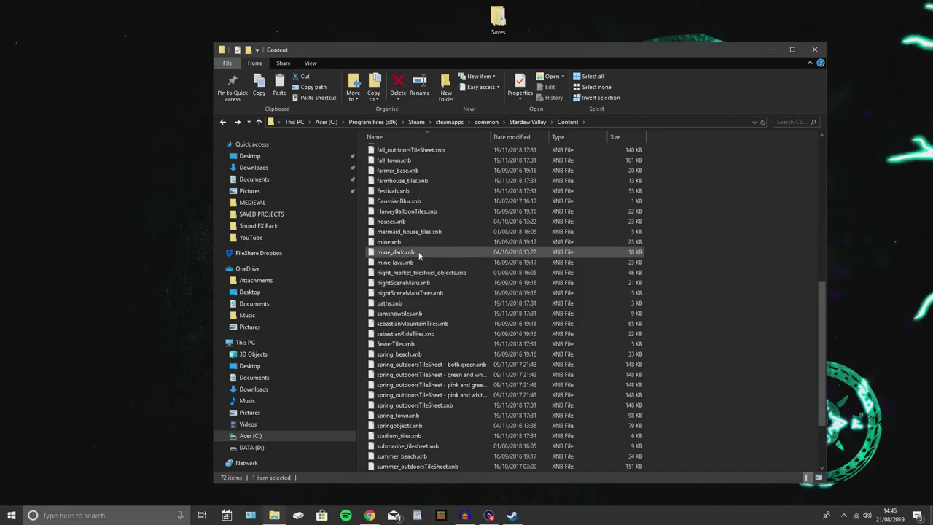
scroll(416, 248, up, 5)
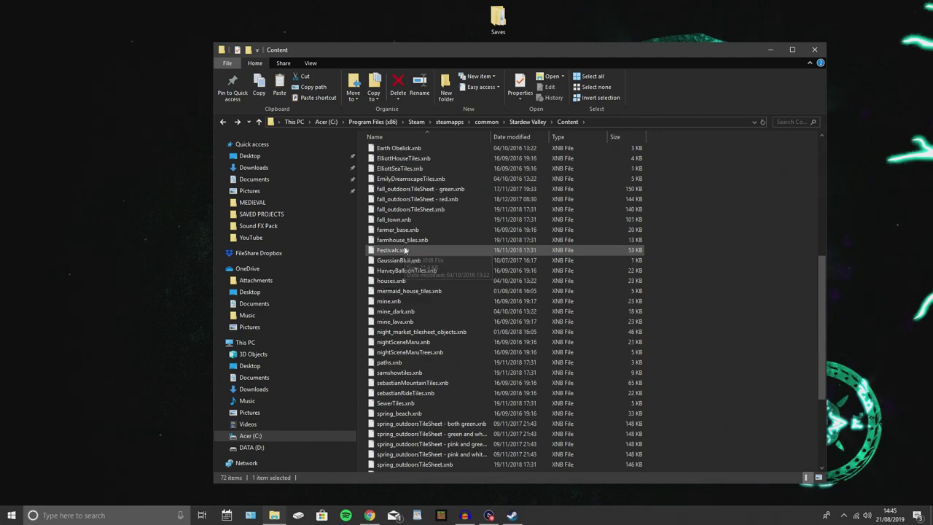
scroll(402, 248, up, 10)
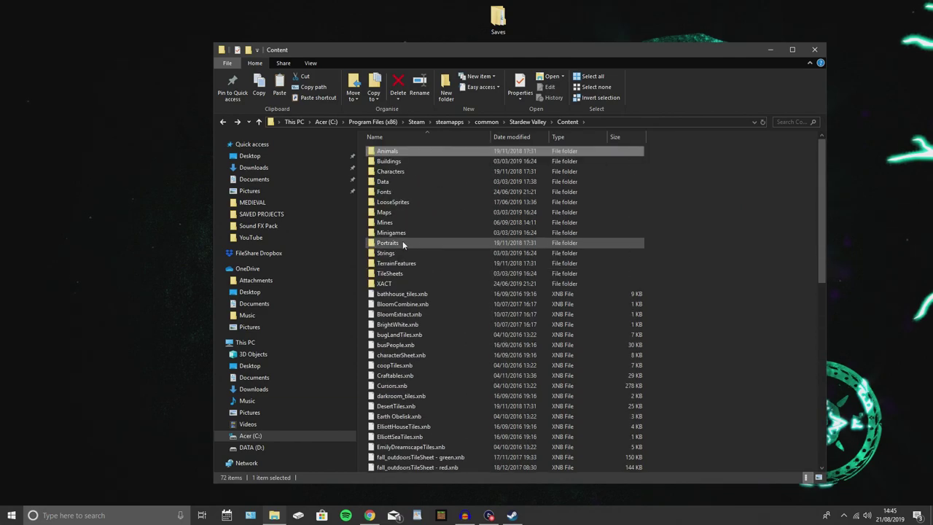
key(Return)
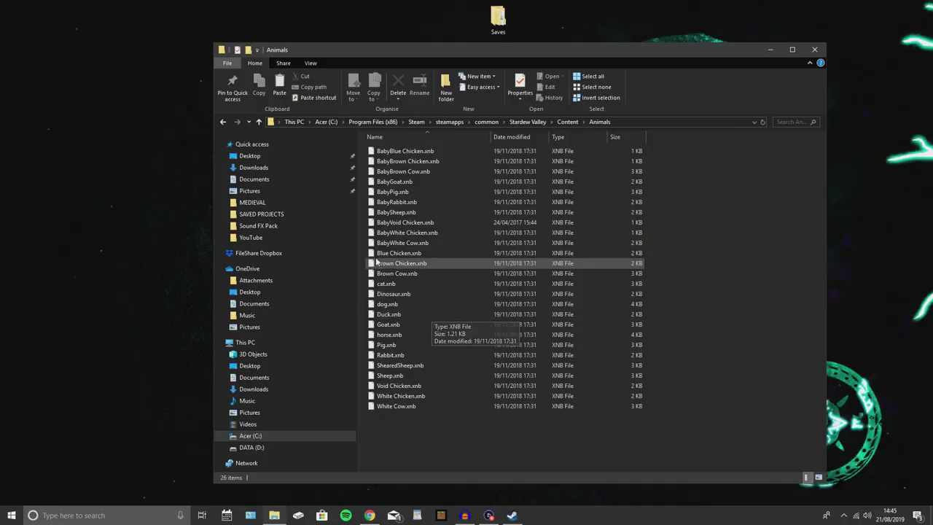
click(223, 121)
click(223, 122)
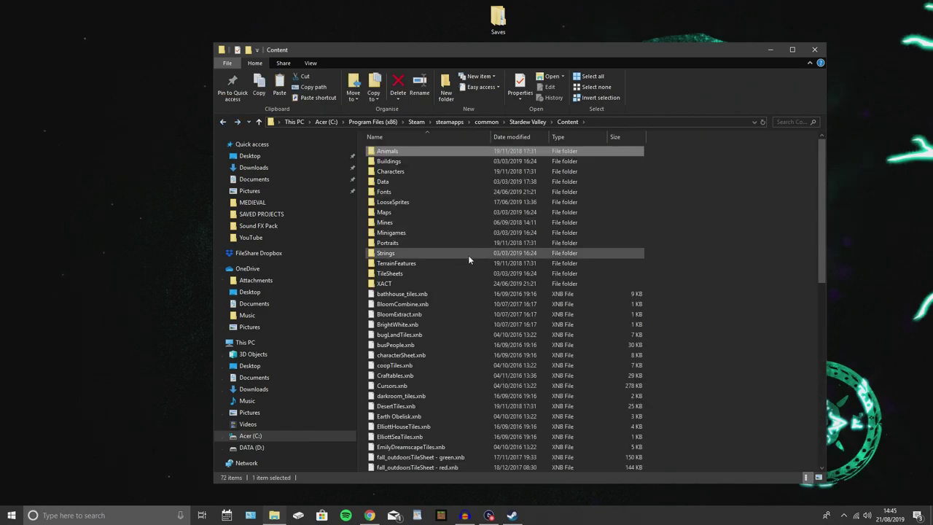
click(404, 172)
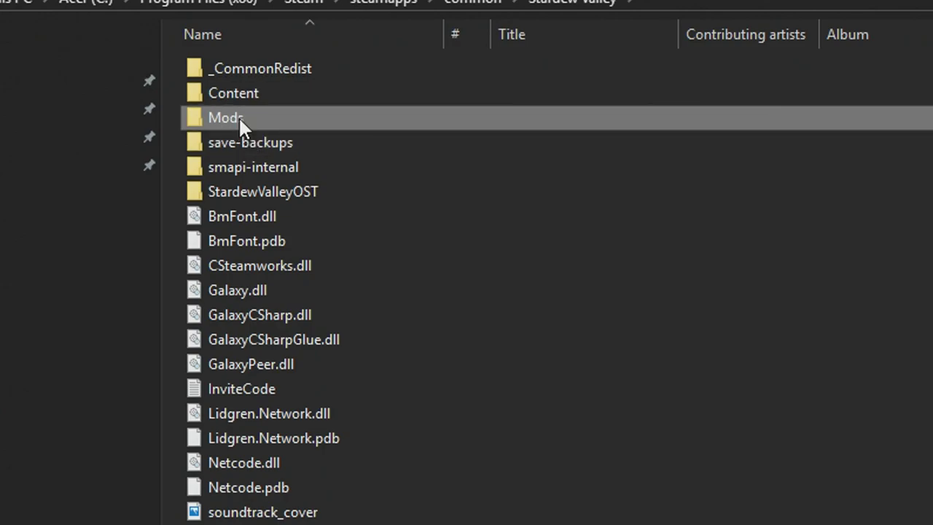
Open Stardew Valley's Mods folder and look through the installed mod folders
double_click(238, 117)
scroll(84, 258, down, 4)
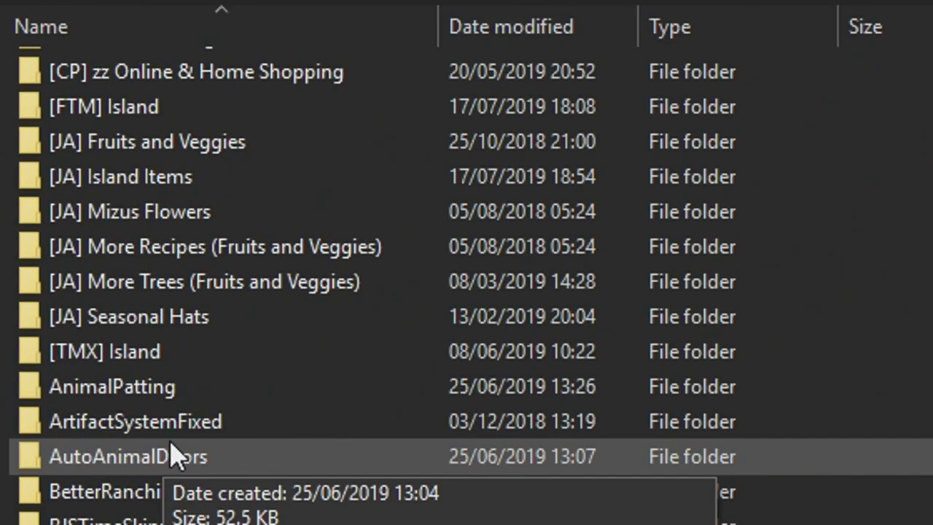
scroll(183, 469, up, 4)
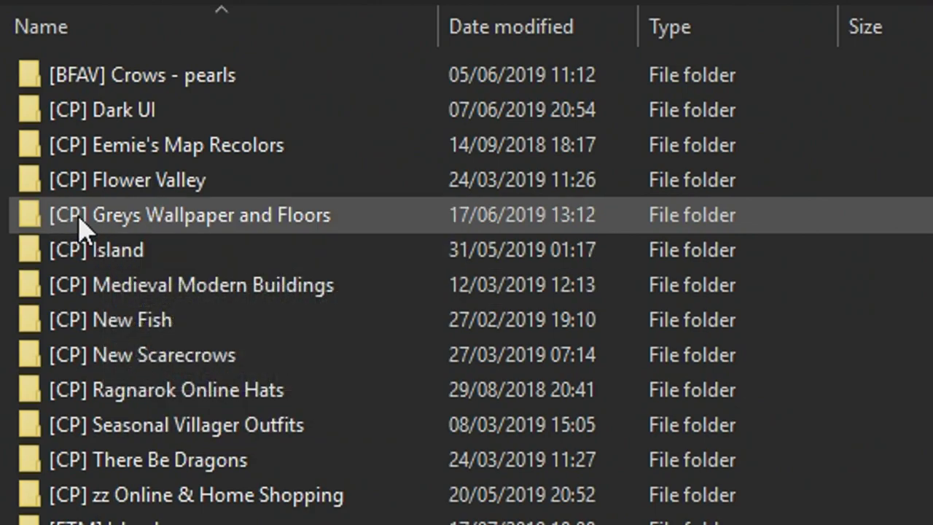
scroll(69, 282, down, 10)
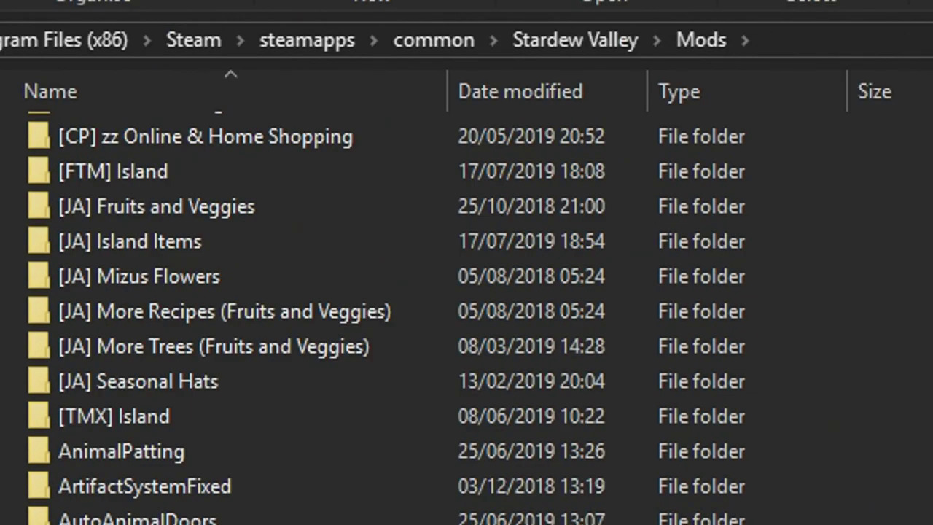
Switch to Nexus Mods in the browser, search the mods for "content" and open the Content Patcher page
double_click(156, 244)
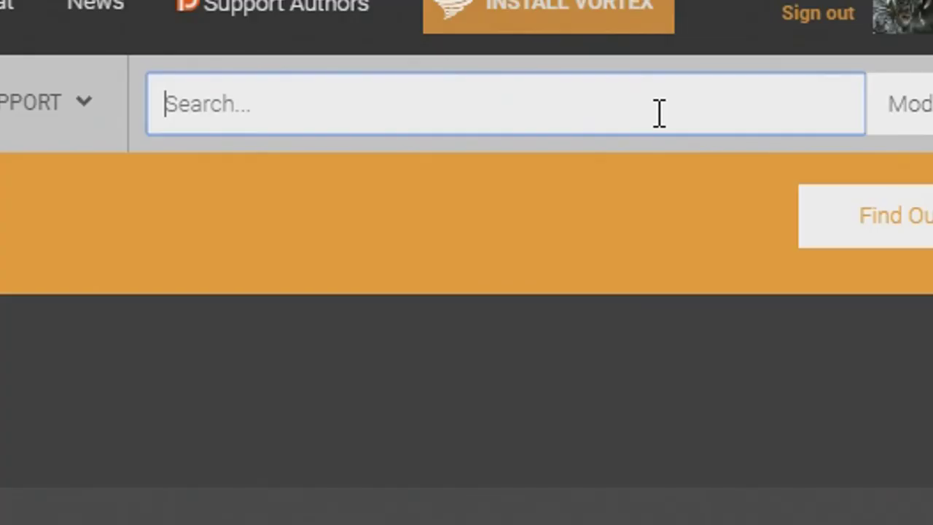
text(ent)
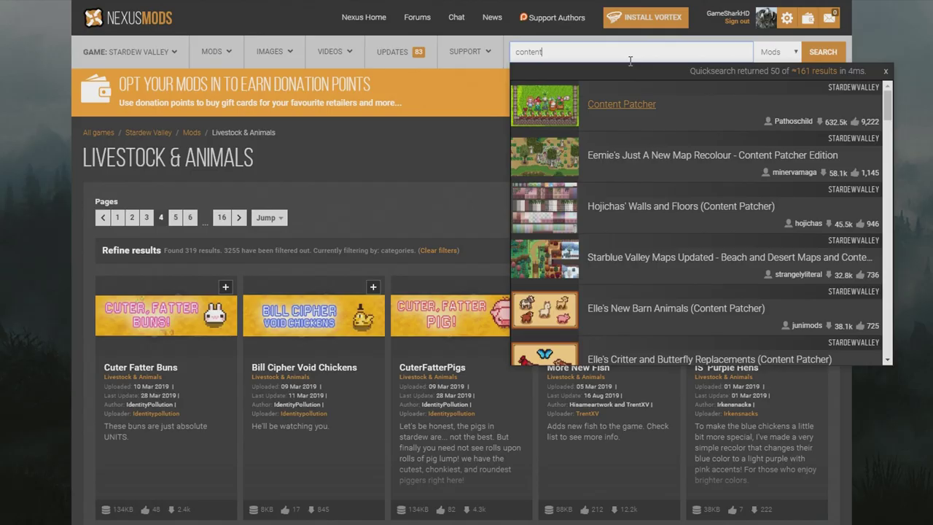
click(622, 104)
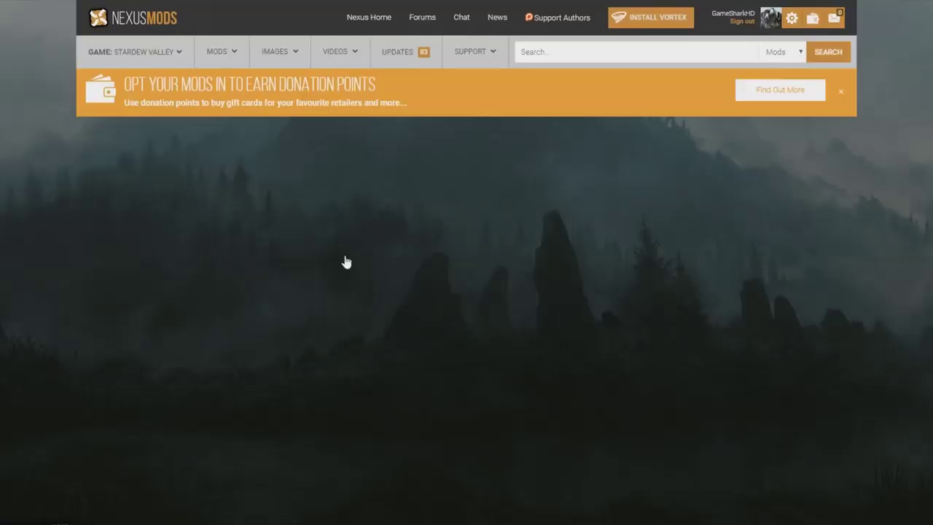
Review the Requirements section of the Content Patcher mod's description and collapse it again
scroll(261, 334, down, 2)
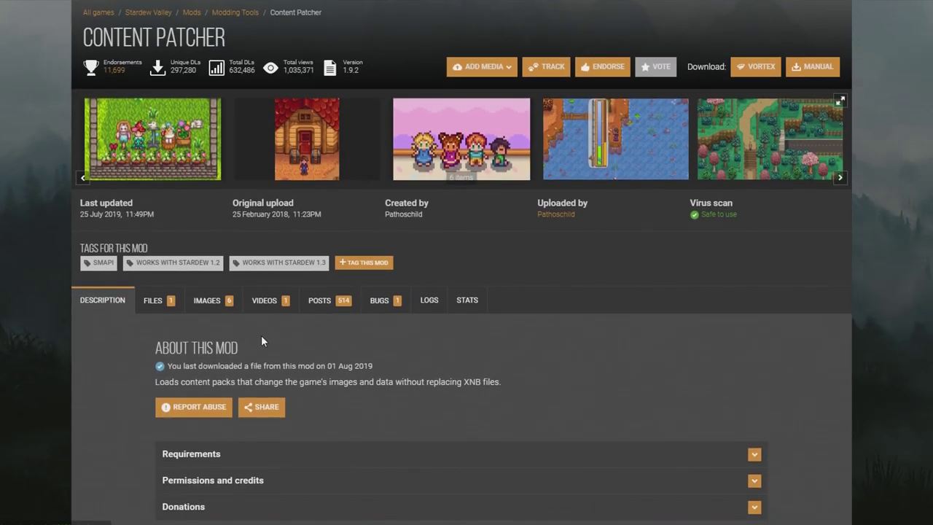
scroll(259, 332, down, 3)
click(237, 342)
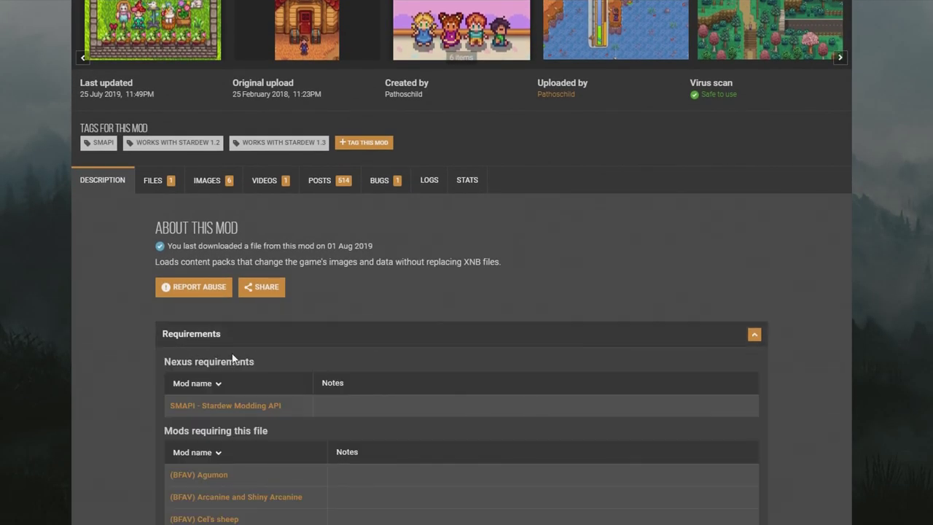
click(219, 339)
scroll(219, 339, up, 3)
View Content Patcher's files and bring up the mod manager download of Content Patcher 1.9.2, dismissing its download dialog
click(153, 302)
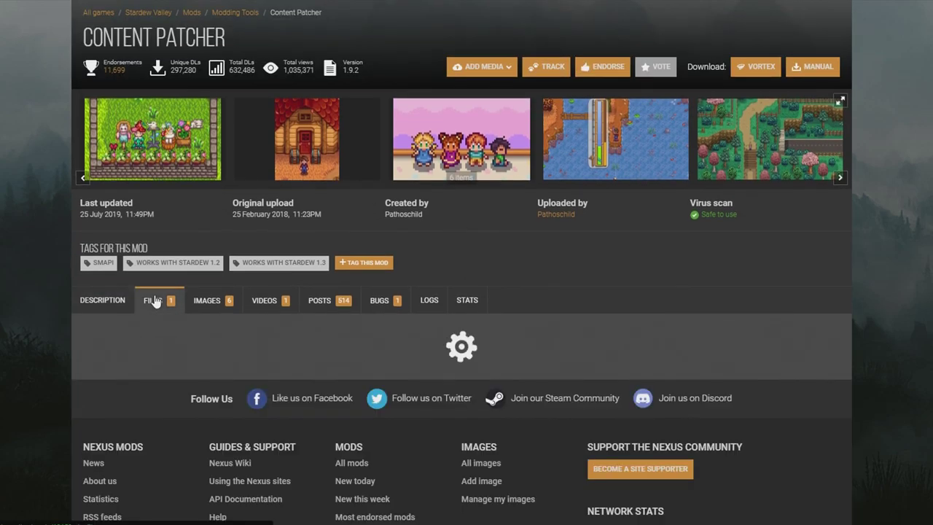
scroll(167, 197, down, 3)
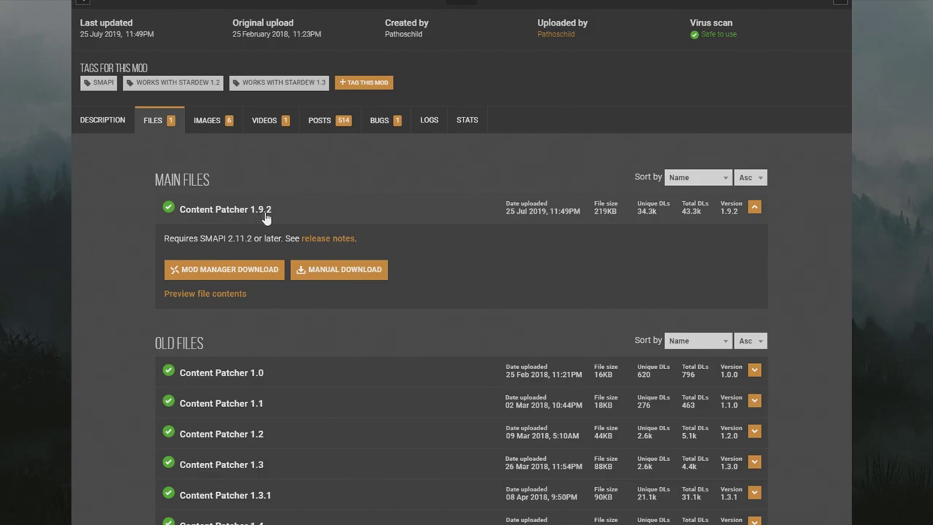
click(226, 269)
scroll(382, 226, up, 3)
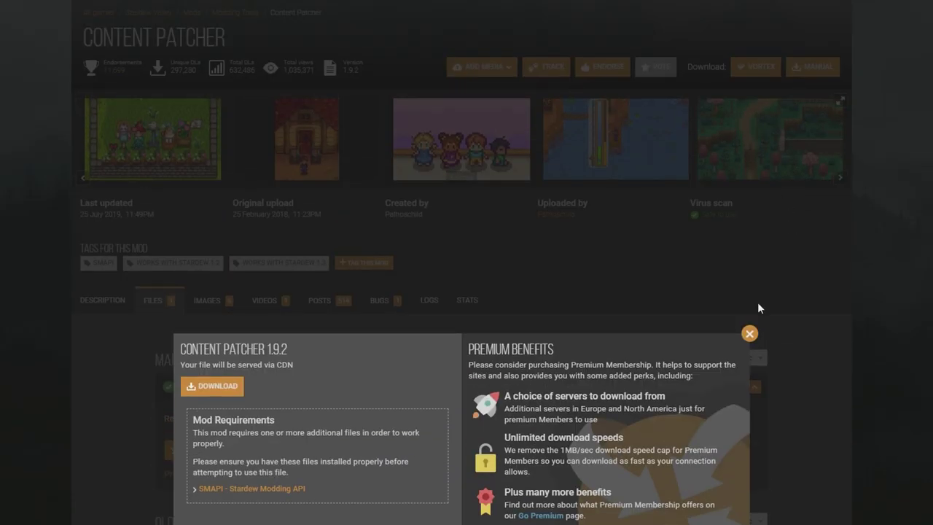
click(757, 308)
scroll(738, 282, up, 2)
scroll(278, 289, down, 4)
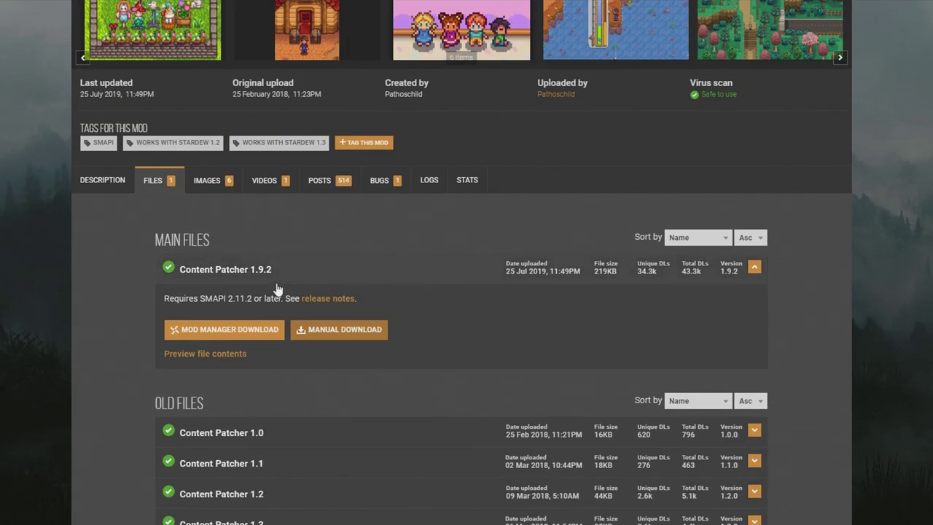
scroll(278, 289, down, 1)
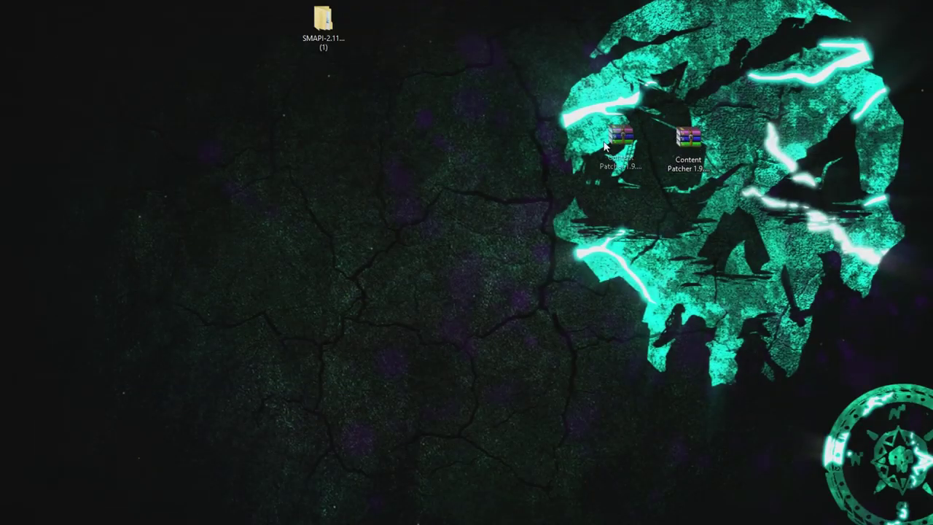
Move the Content Patcher archive across the desktop, and go from the ContentPatcher folder up to Stardew Valley's Mods folder
drag(604, 146, 304, 159)
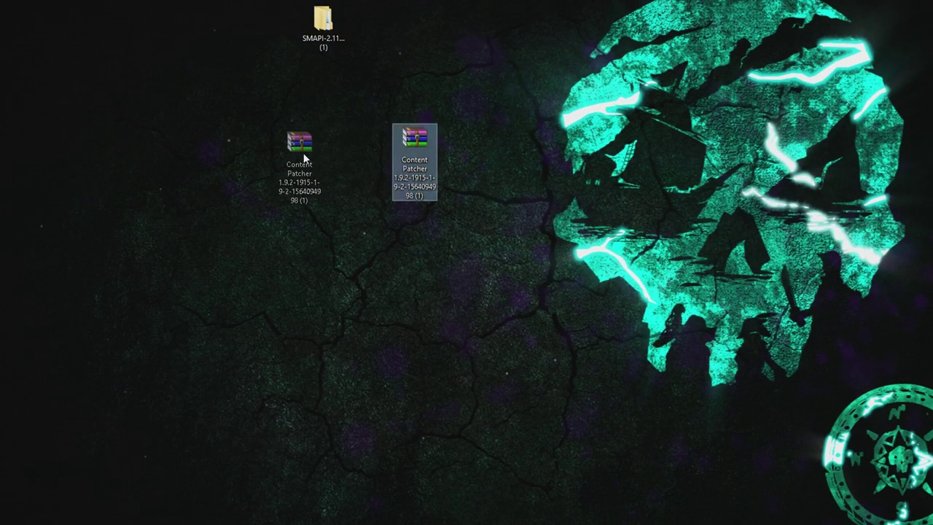
click(360, 188)
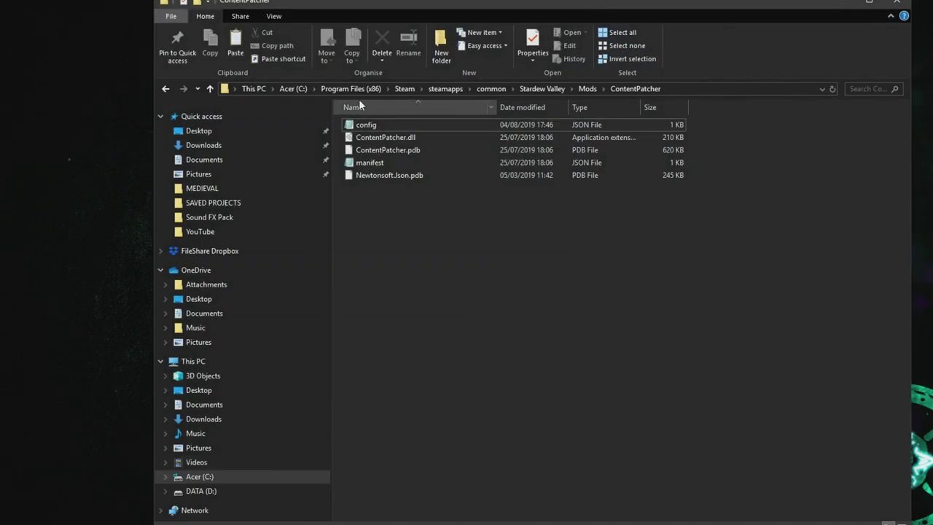
click(591, 88)
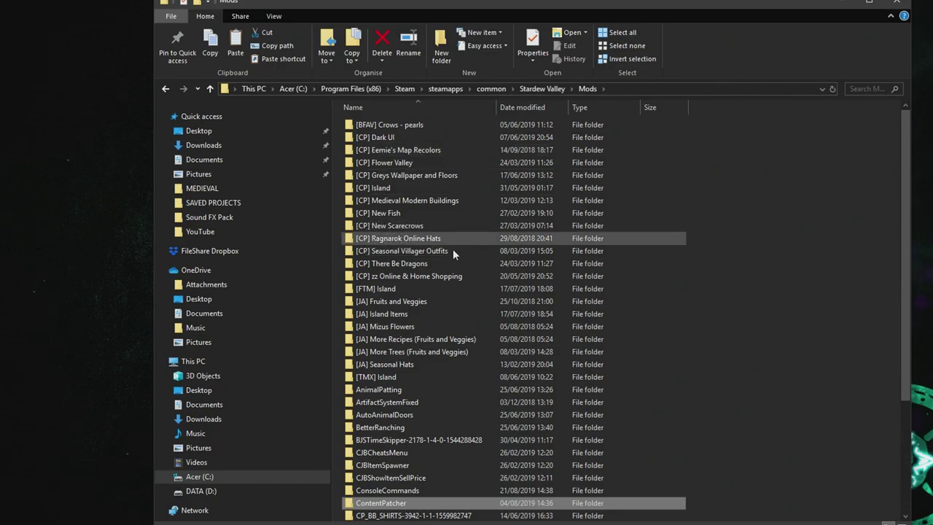
Open Stardew Valley's Mods folder and the extracted Content Patcher 1.9.2 folder, and arrange both windows side by side
click(543, 89)
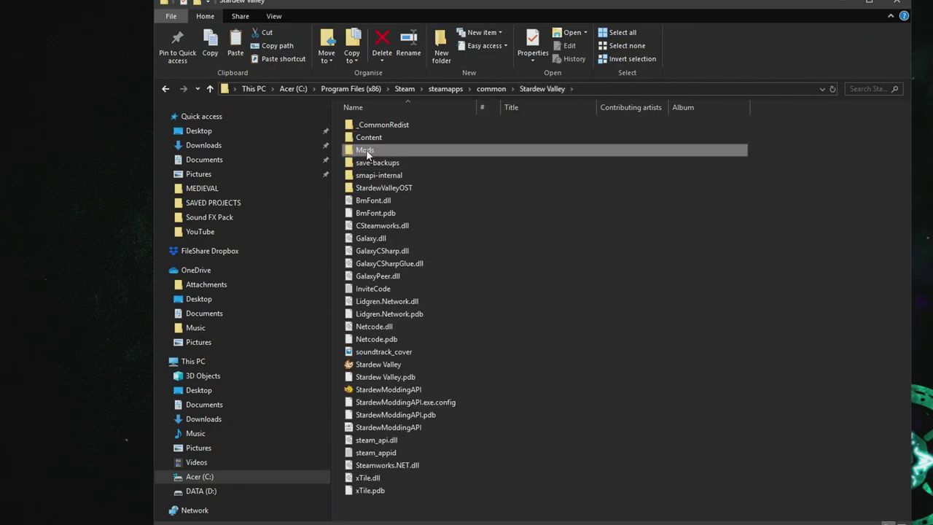
double_click(366, 149)
drag(438, 7, 388, 189)
drag(545, 140, 615, 38)
double_click(615, 33)
drag(430, 19, 539, 19)
drag(182, 178, 29, 58)
click(650, 133)
drag(511, 4, 584, 4)
Move the ContentPatcher folder into the Mods folder, replacing the files with the same names
drag(660, 70, 522, 225)
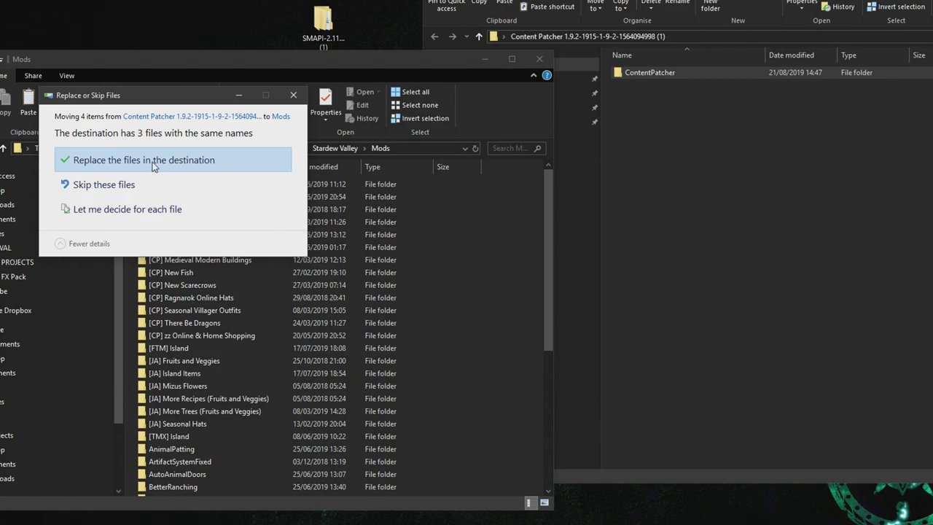
click(154, 167)
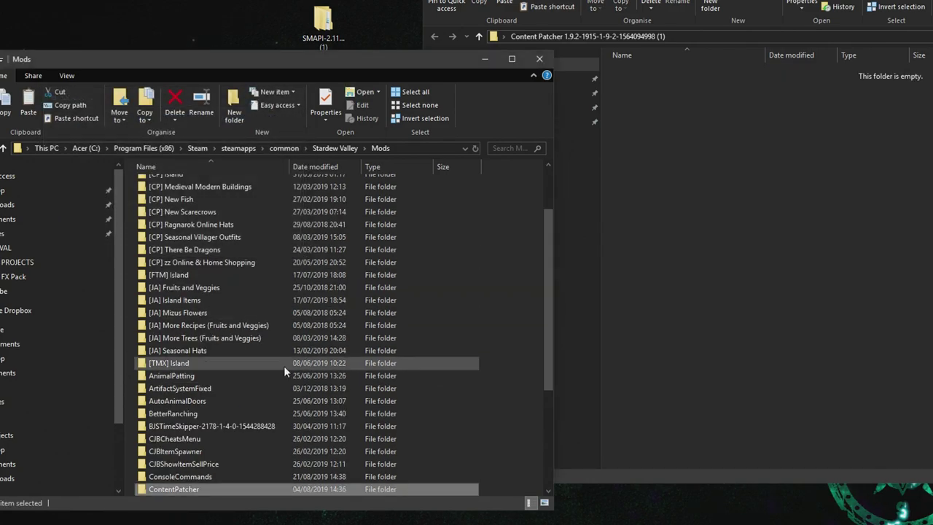
scroll(204, 446, up, 3)
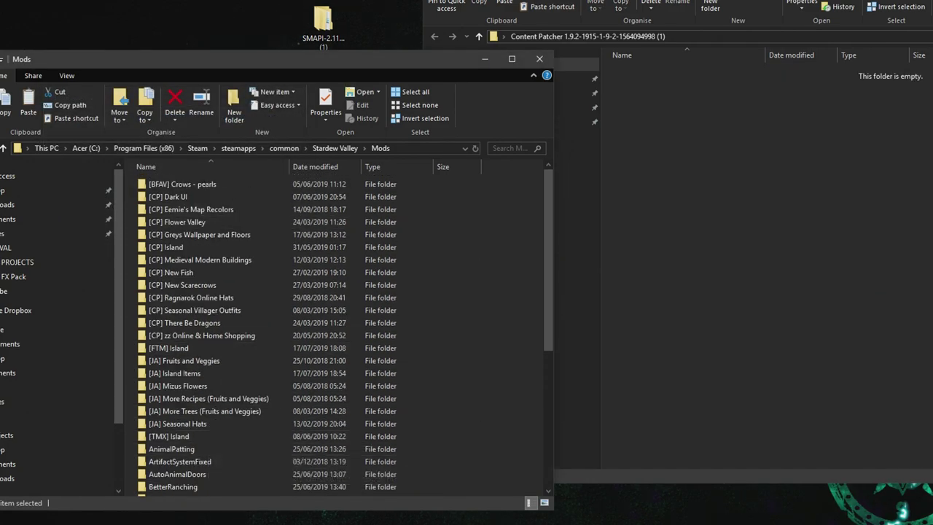
Look through the Mods folder, inspect the contents of [CP] Flower Valley, and return to Mods
mouse_move(347, 519)
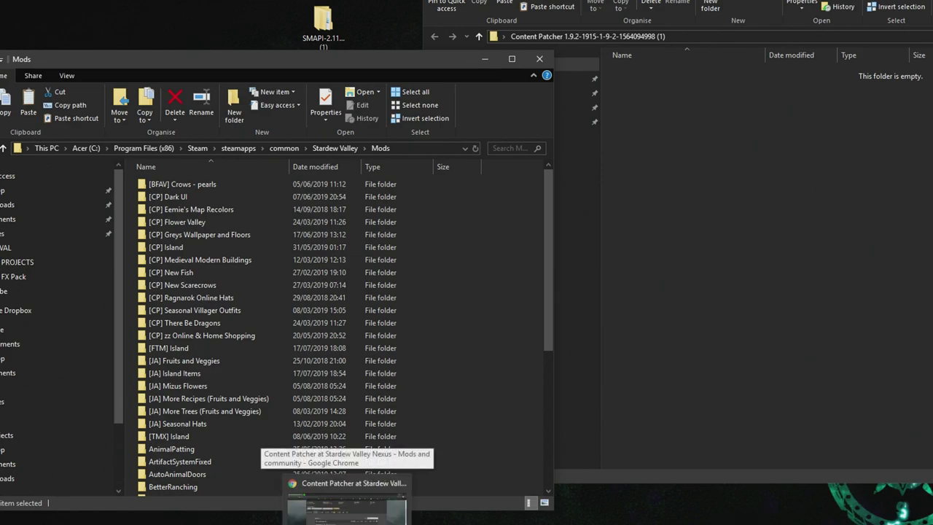
scroll(226, 451, down, 5)
scroll(207, 455, up, 5)
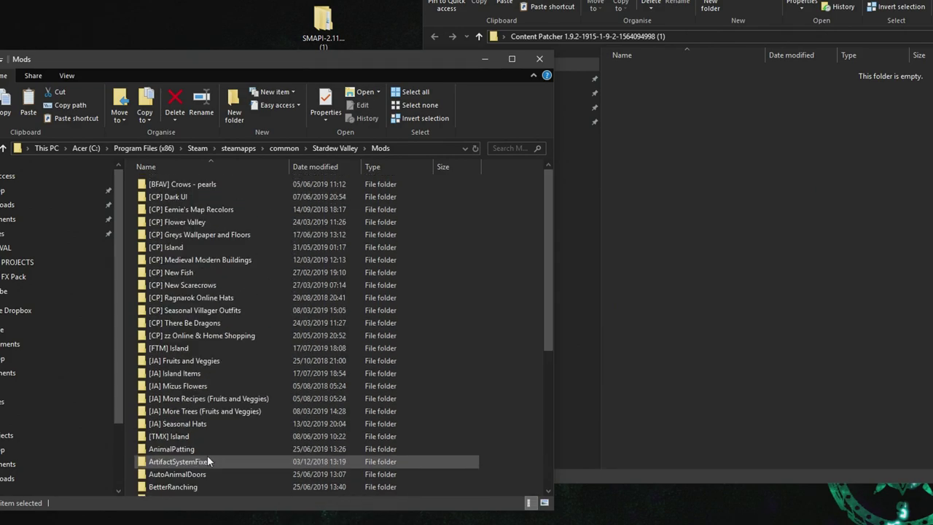
double_click(190, 220)
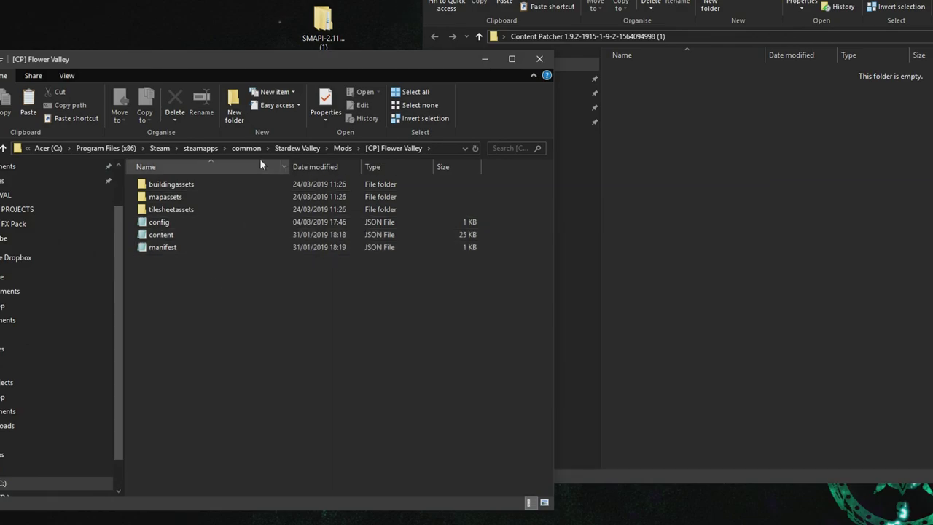
key(alt+Left)
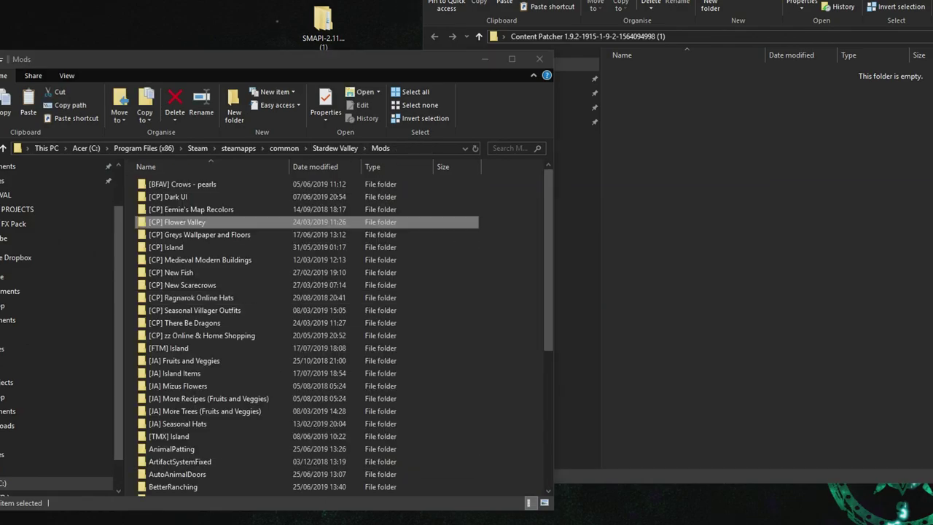
Switch to Nexus Mods in the browser, search the mods for "flower valley" and open the Content Patcher version of Flower Valley
click(347, 519)
scroll(388, 384, up, 4)
click(547, 51)
text(flower valley)
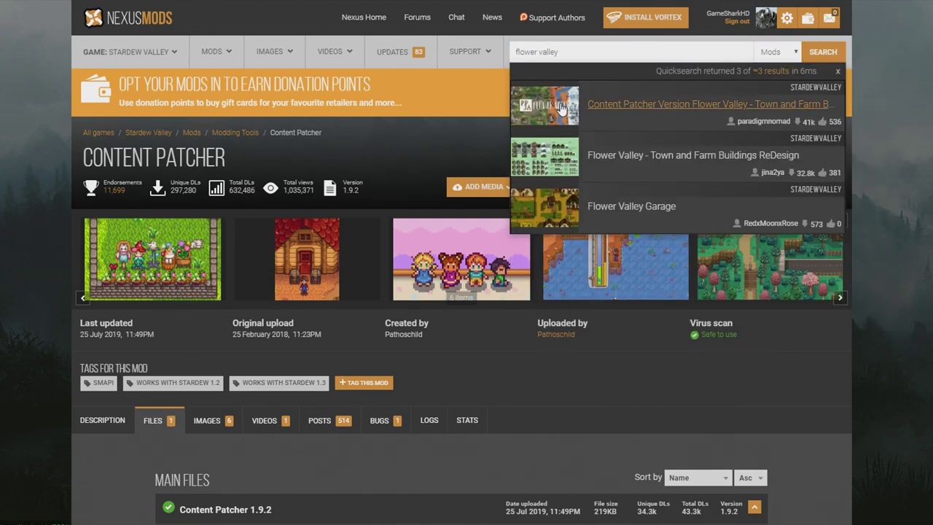
key(Return)
scroll(393, 279, down, 3)
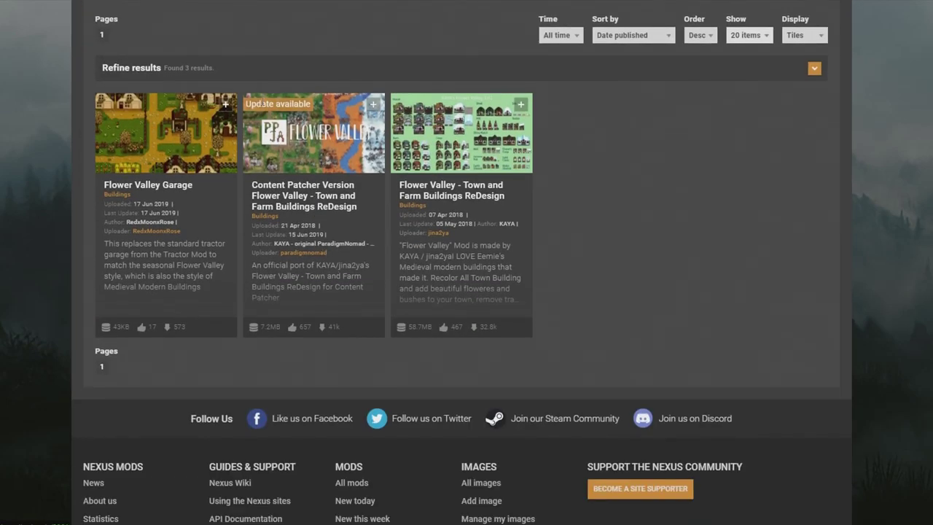
click(286, 191)
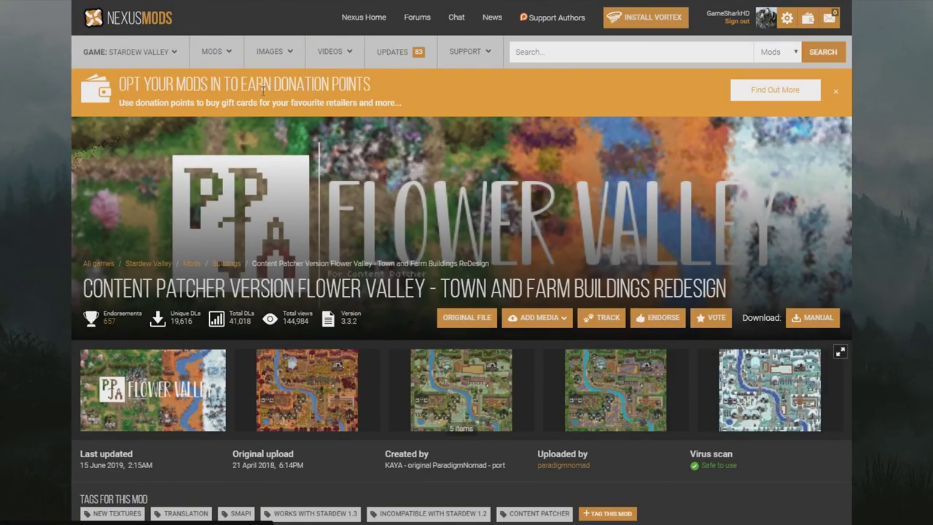
Show the Flower Valley mod's files and manually download Flower Valley for Content Patcher 3.3.2
scroll(166, 224, down, 3)
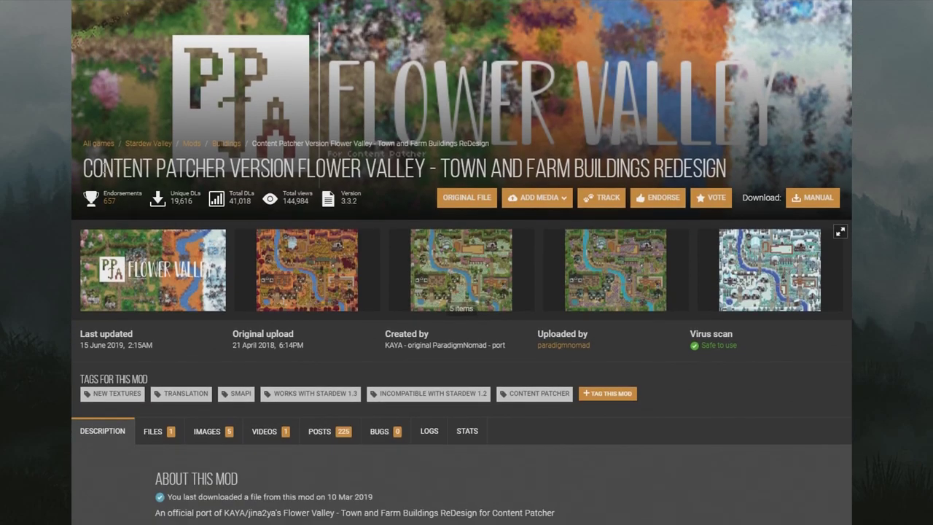
scroll(324, 173, down, 4)
click(169, 248)
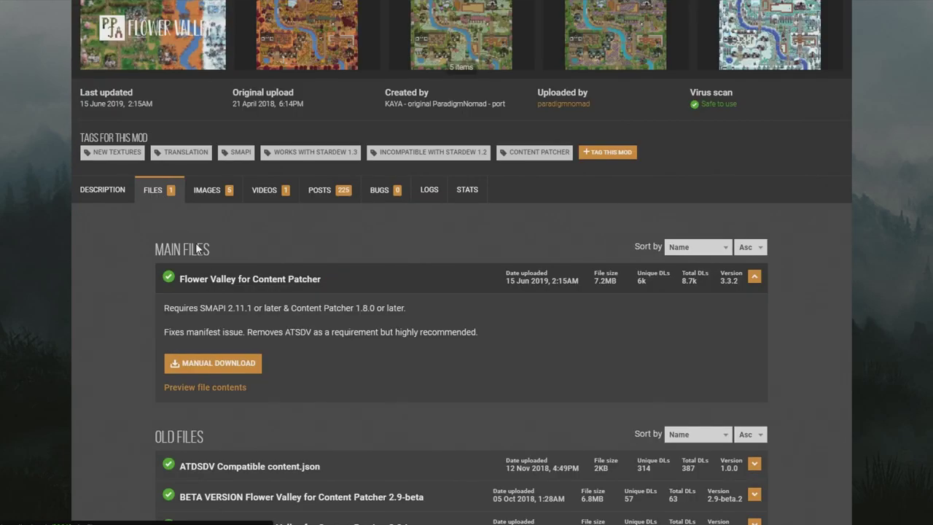
scroll(262, 296, down, 2)
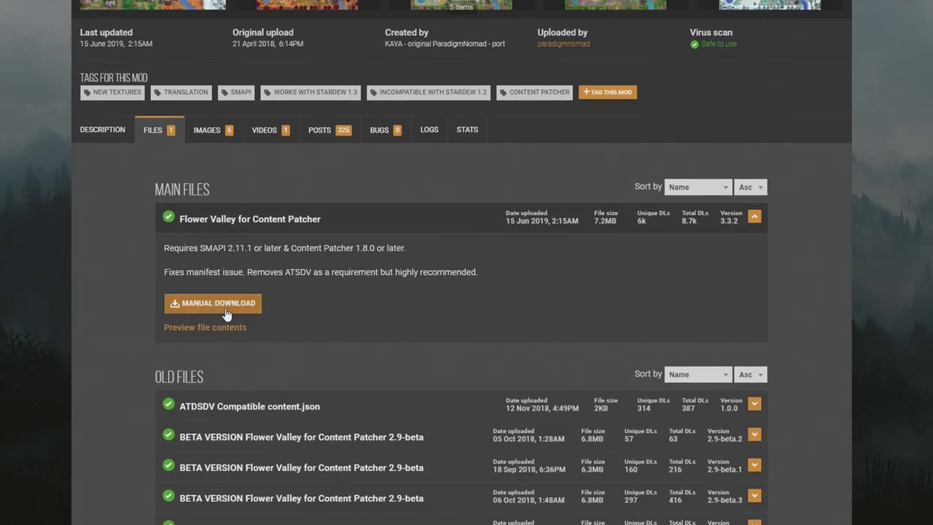
click(255, 301)
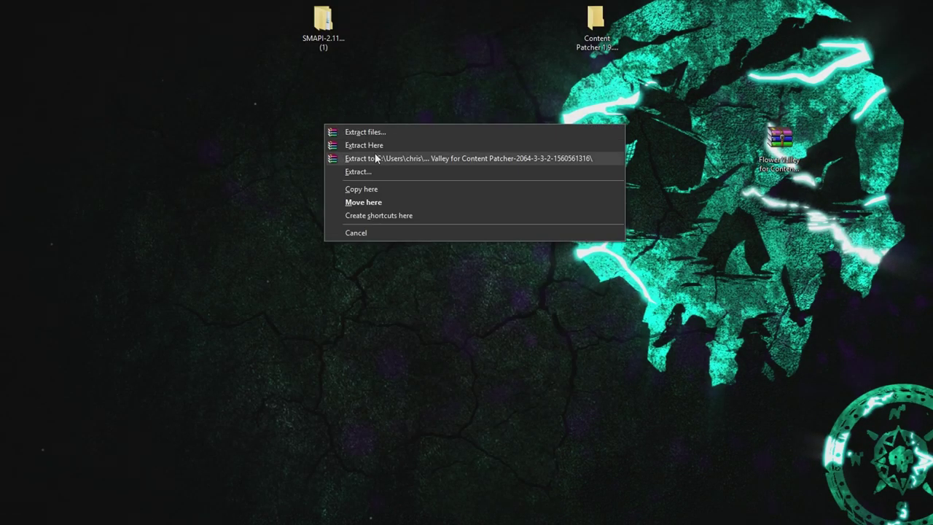
Extract the Flower Valley archive to its own desktop folder and open it alongside the Mods folder
click(370, 157)
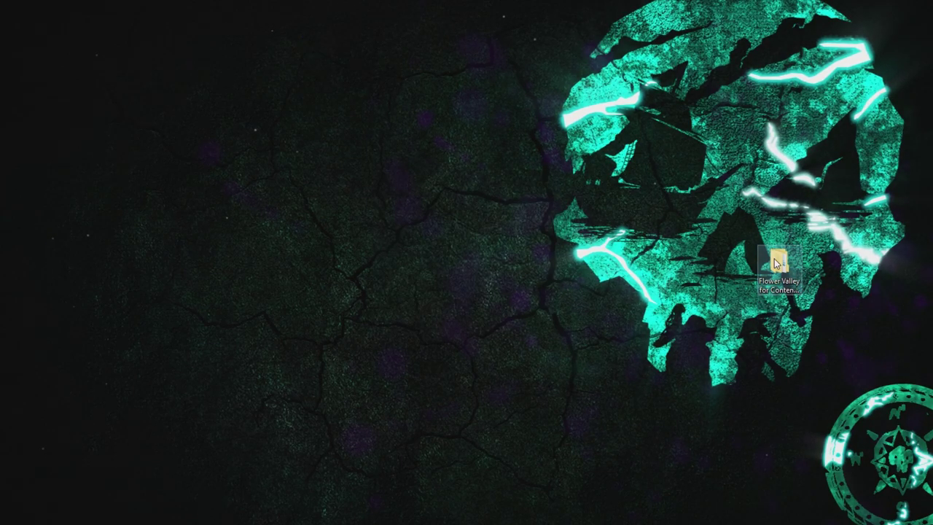
double_click(777, 260)
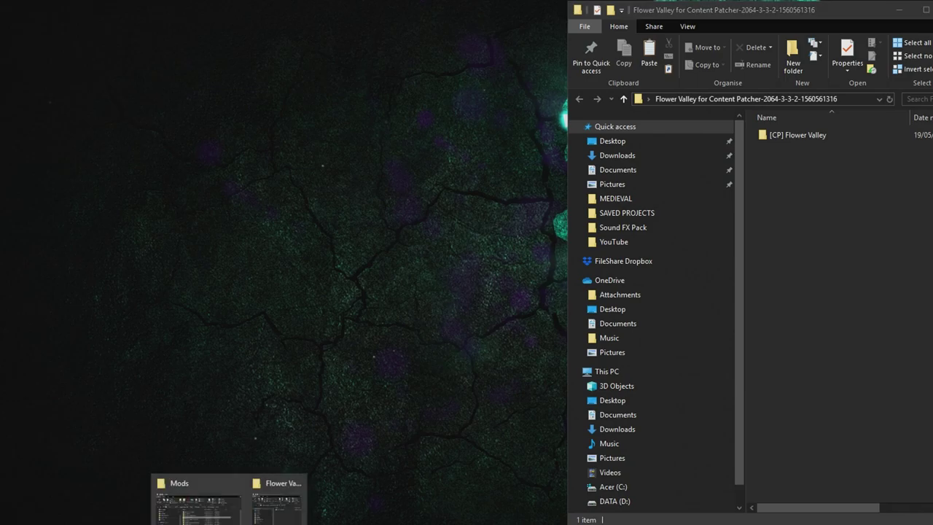
click(215, 511)
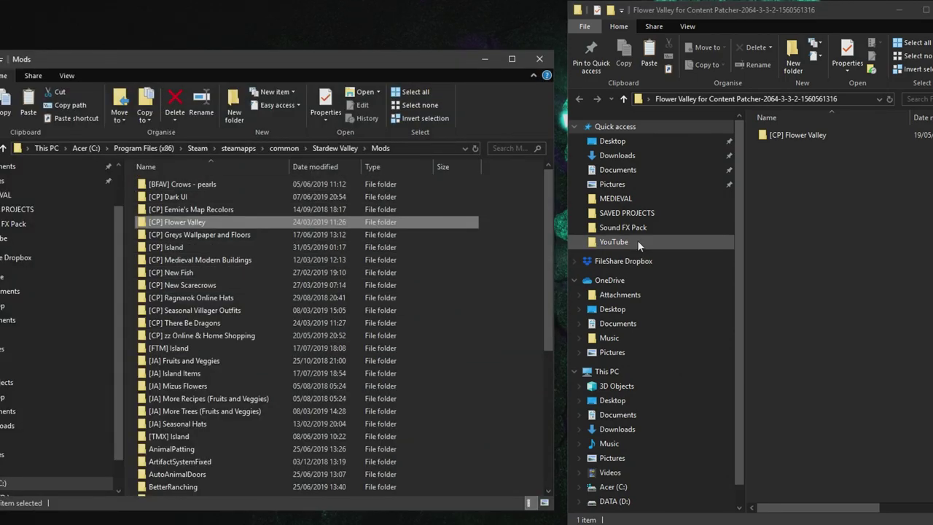
Move the [CP] Flower Valley folder into the Mods folder, replacing the files with the same names
click(815, 136)
drag(815, 135, 533, 219)
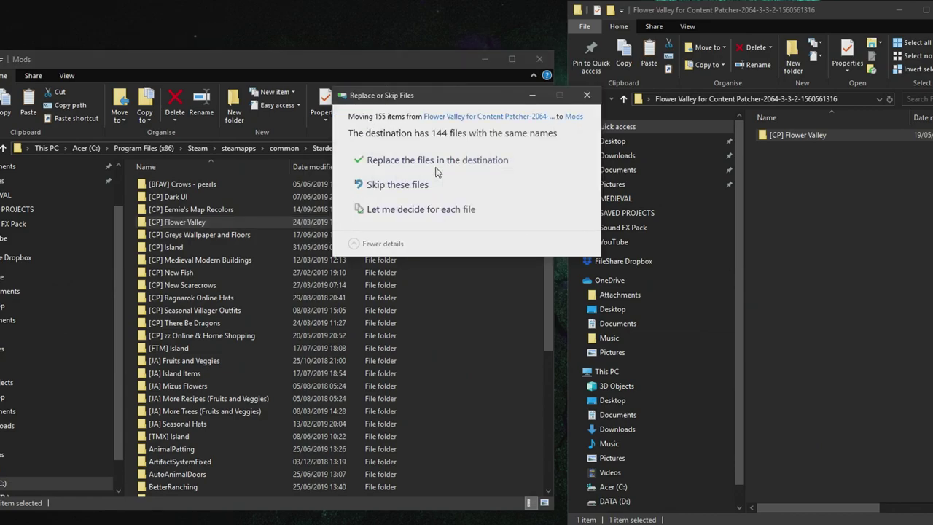
click(430, 165)
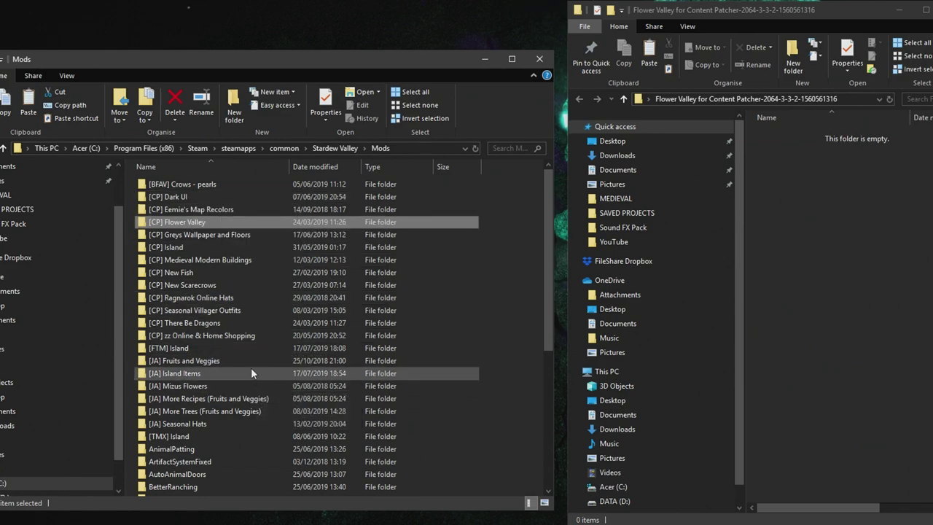
Look through the installed mod folders in Mods down to JsonAssets
scroll(233, 357, down, 1)
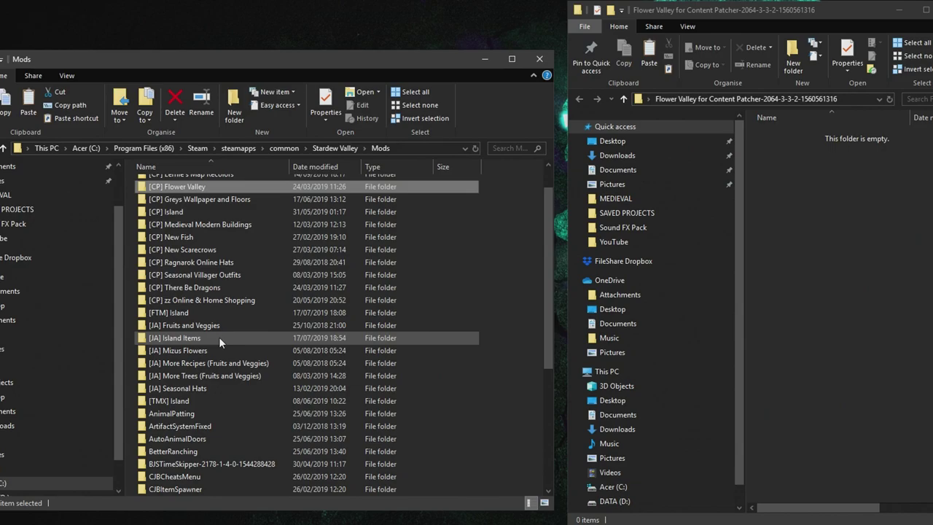
scroll(212, 391, down, 2)
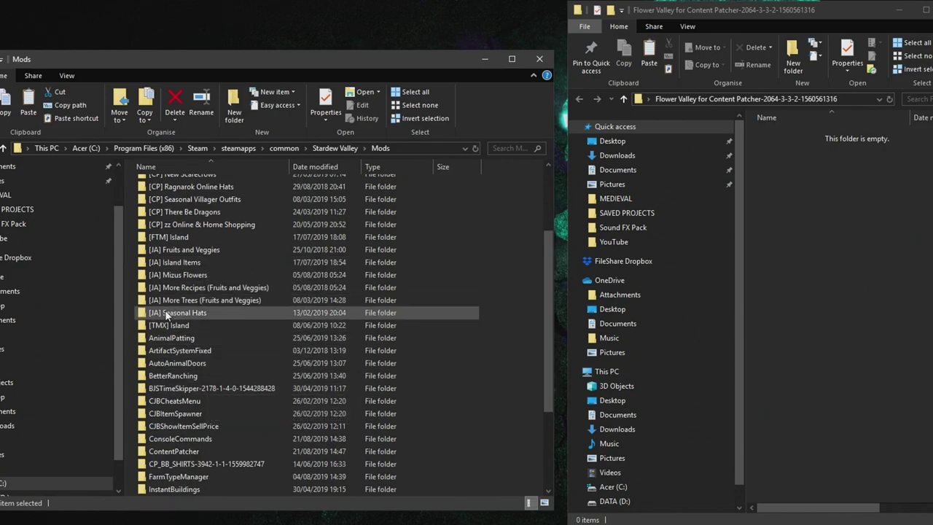
scroll(269, 393, down, 4)
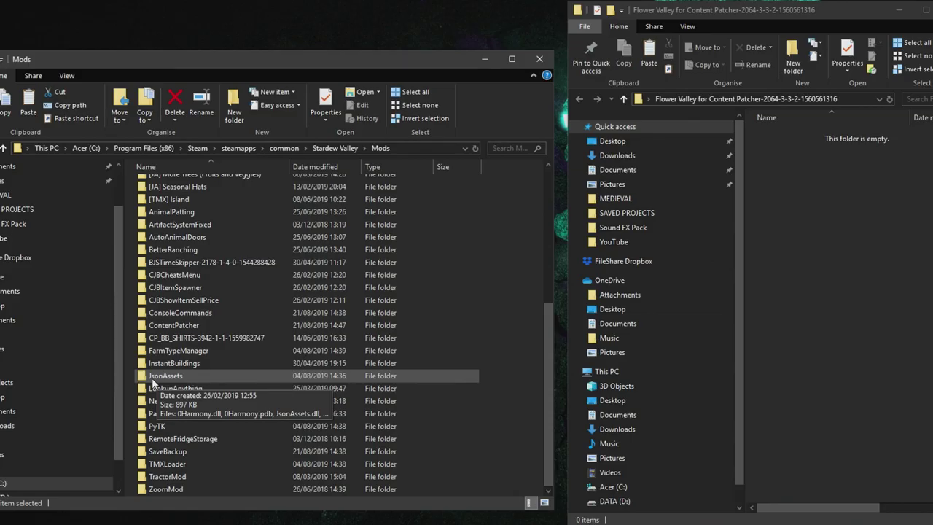
double_click(166, 375)
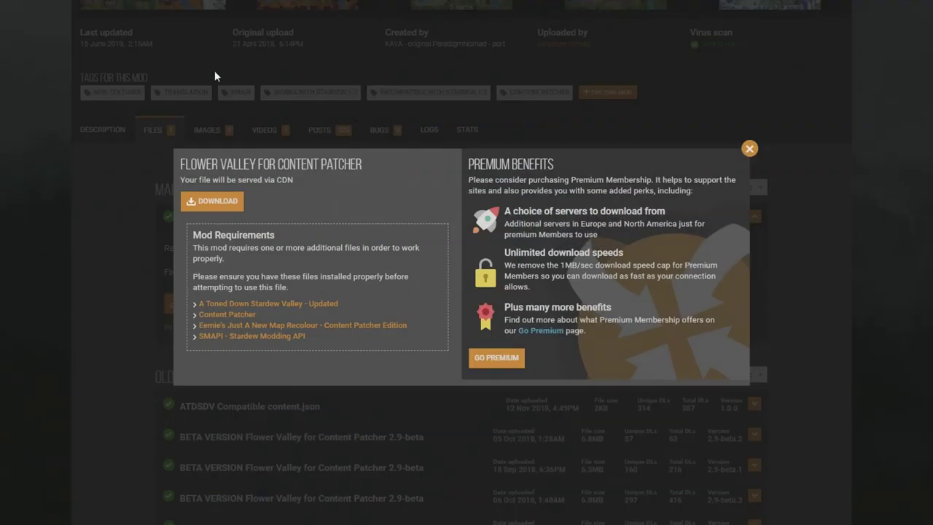
Switch back to Nexus Mods, search the mods for "json" and open the Json Assets mod's files
scroll(681, 141, up, 5)
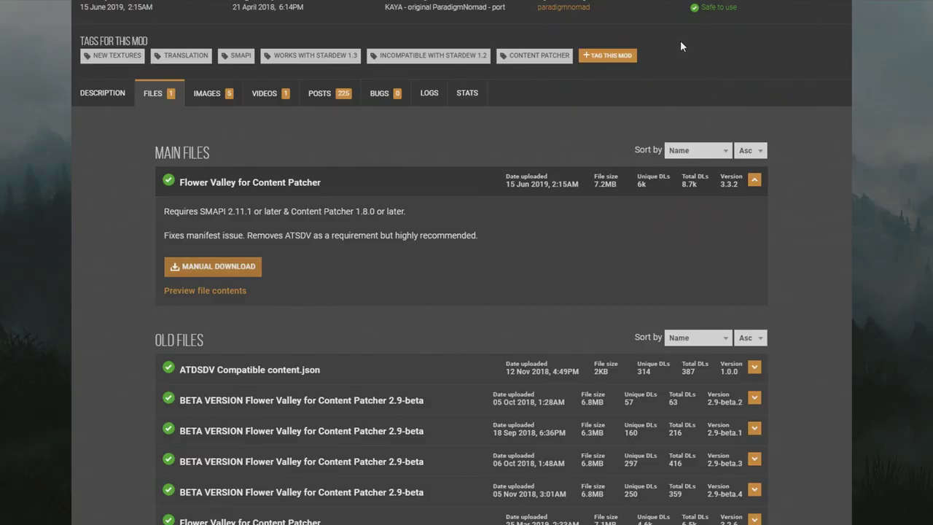
scroll(686, 210, up, 4)
scroll(685, 210, up, 3)
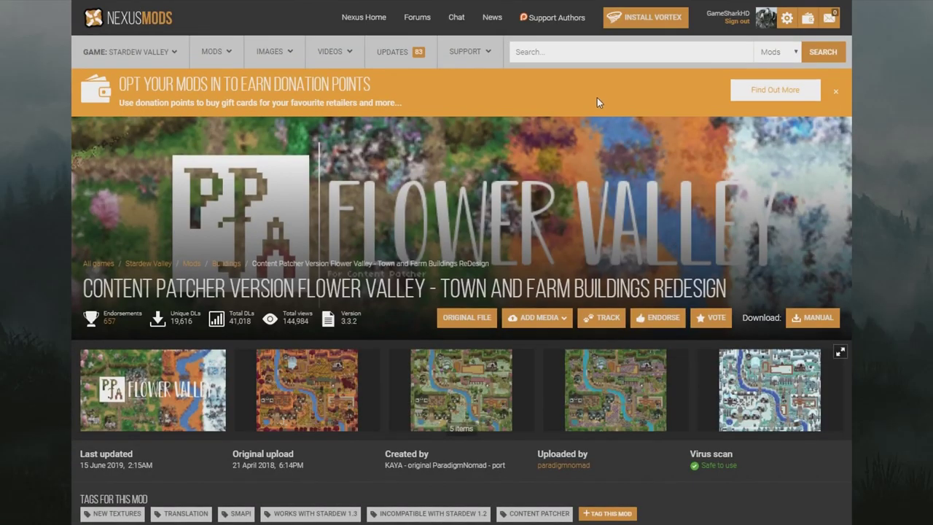
click(571, 57)
text(json)
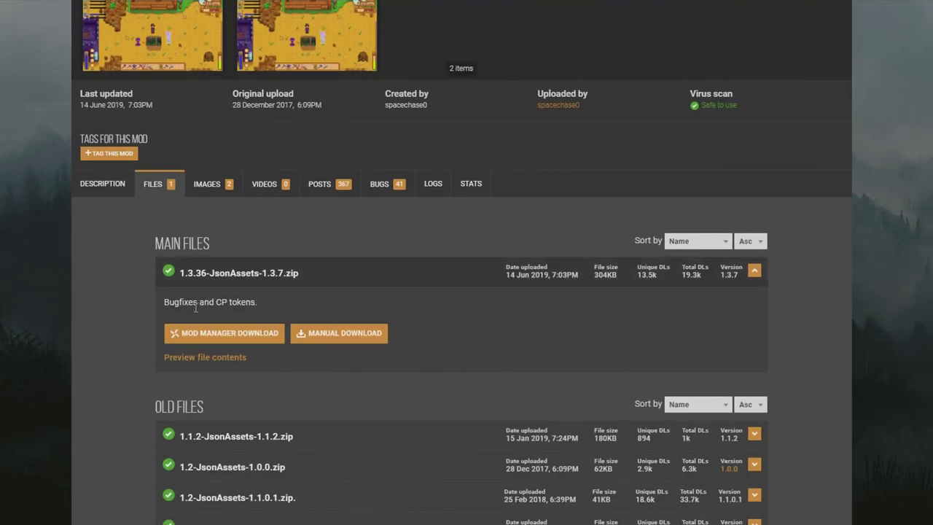
Manually download 1.3.36-JsonAssets-1.3.7.zip, dismiss the download dialog and place the archive on the desktop
click(337, 333)
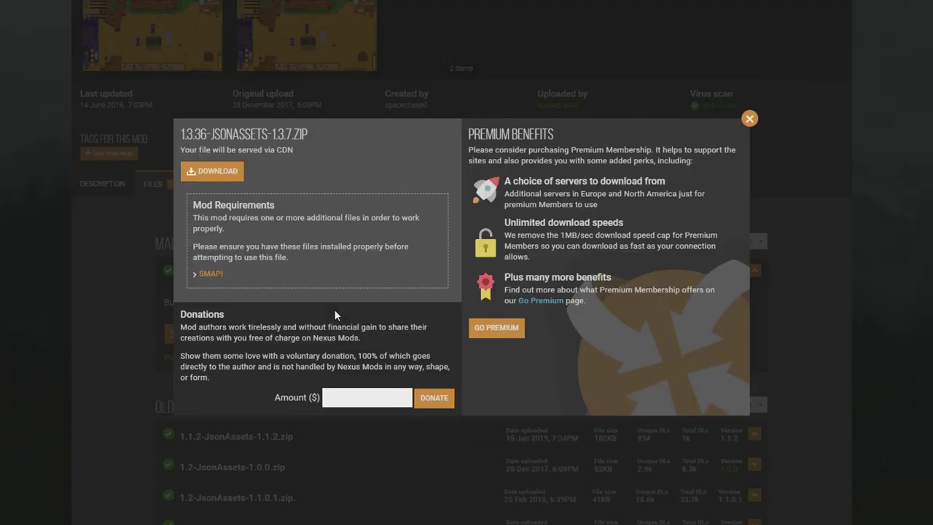
click(749, 119)
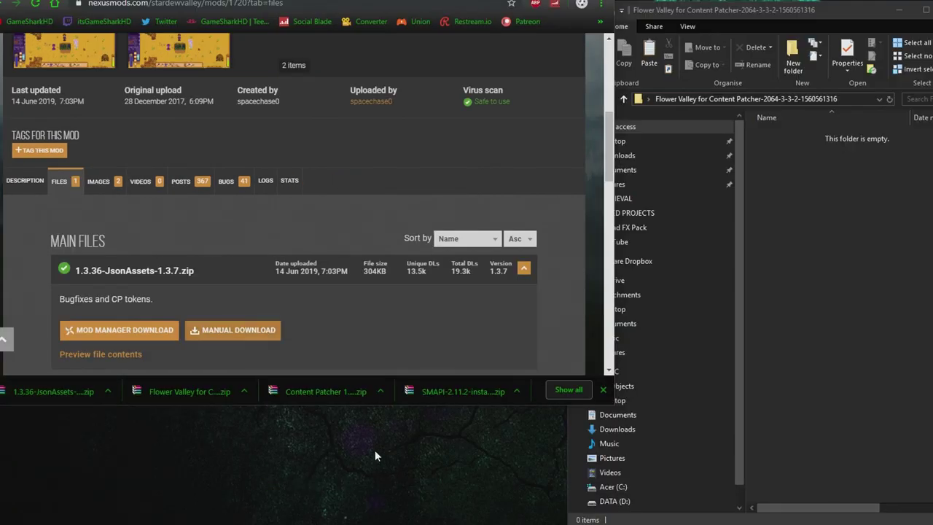
drag(375, 450, 323, 447)
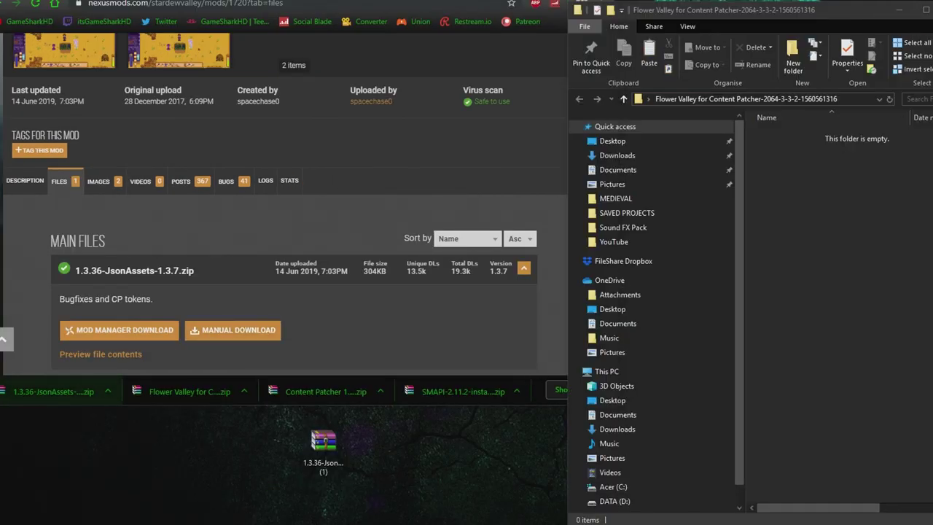
Clear the Flower Valley window away, extract the JsonAssets archive to its own desktop folder and open that folder
click(922, 9)
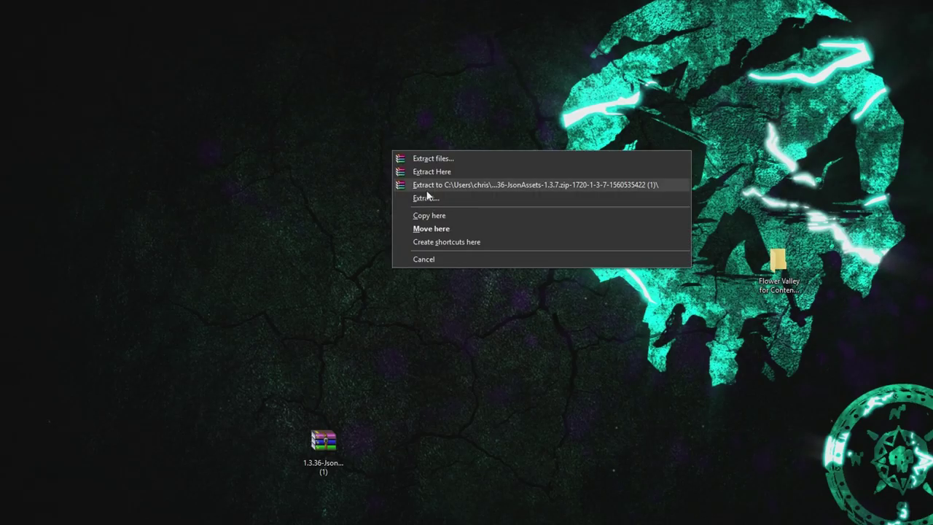
click(418, 183)
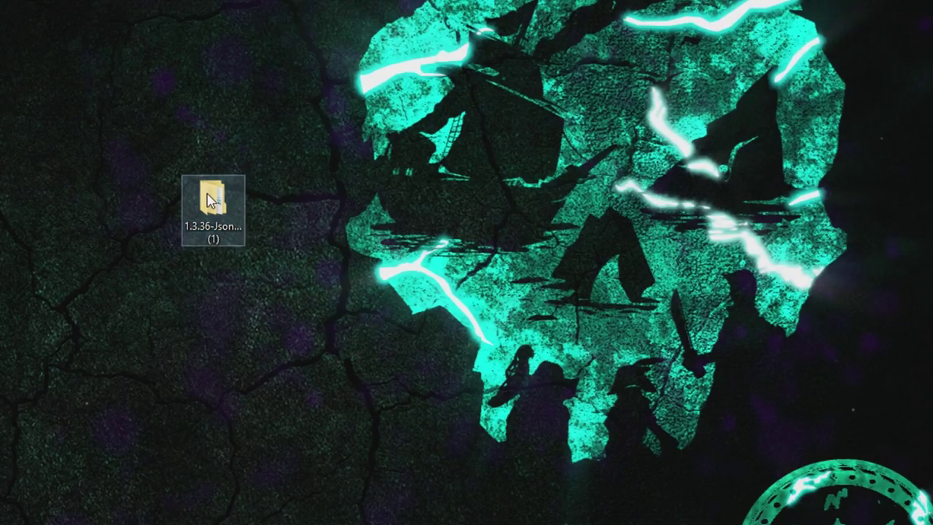
double_click(481, 219)
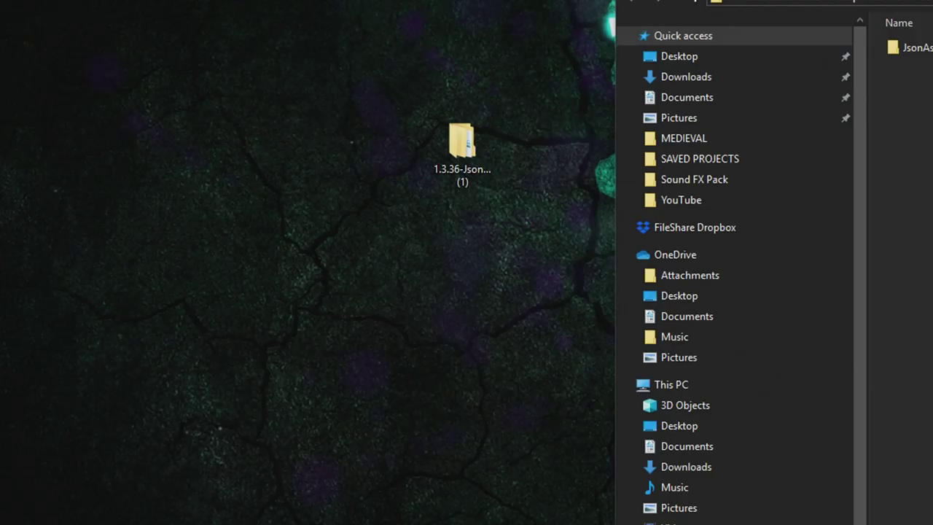
Open Stardew Valley's Mods folder beside the extracted JsonAssets folder and locate the existing JsonAssets folder in it
key(alt+Tab)
click(252, 69)
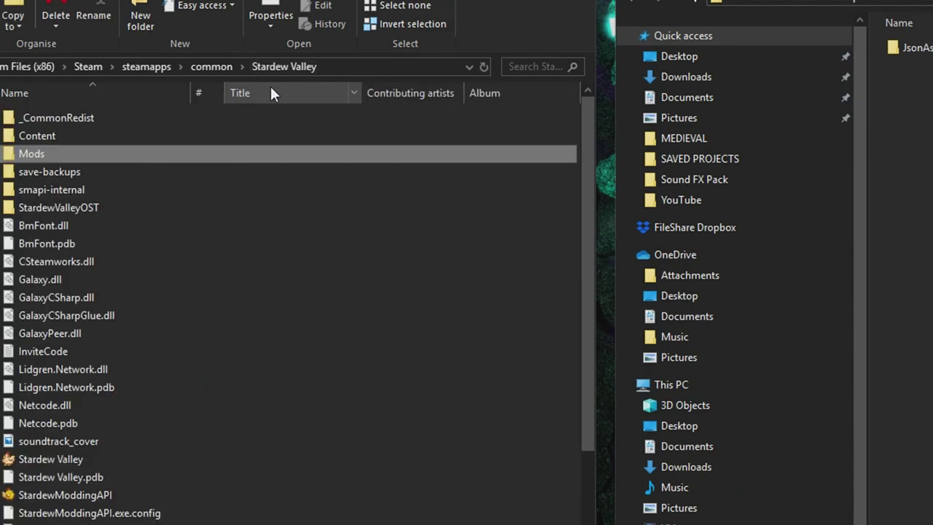
double_click(30, 150)
scroll(170, 325, down, 4)
scroll(170, 324, down, 2)
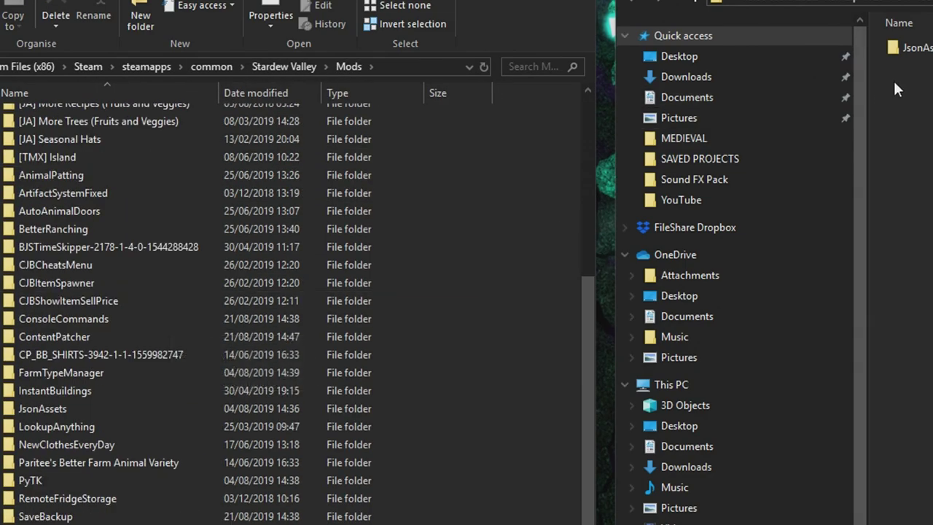
Move the extracted JsonAssets folder into Stardew Valley's Mods folder, over the existing JsonAssets folder
drag(926, 54, 553, 244)
click(399, 83)
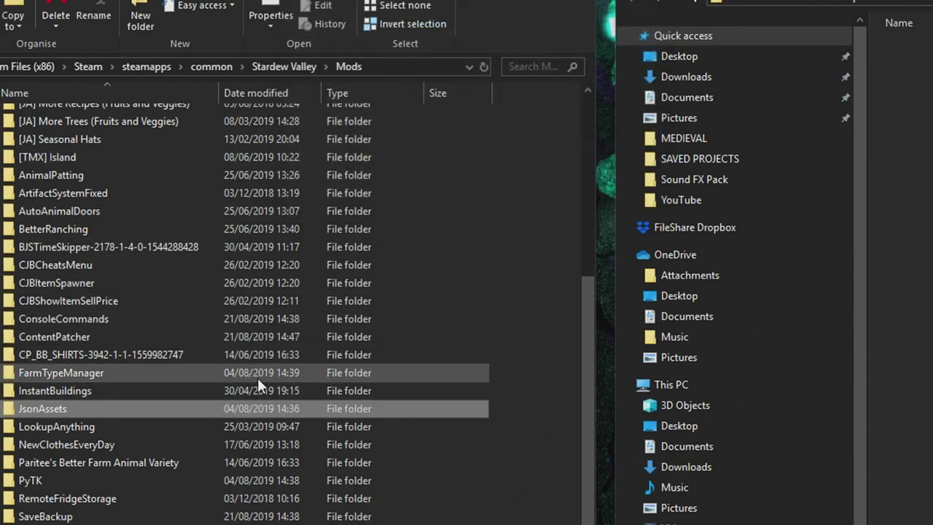
Maximize the Mods folder window and review the installed mod folders, including the [CP] and [JA] content packs
scroll(109, 323, up, 5)
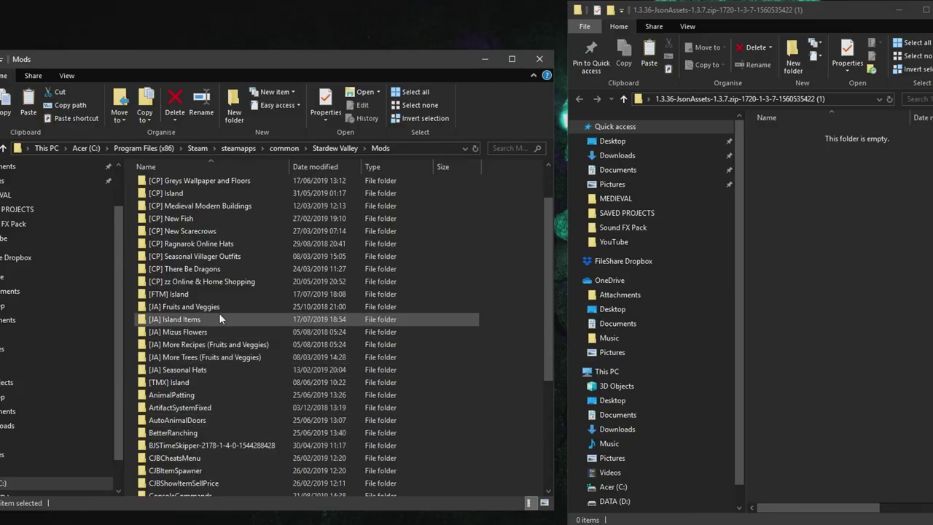
scroll(120, 306, down, 4)
scroll(120, 310, up, 5)
scroll(221, 321, up, 1)
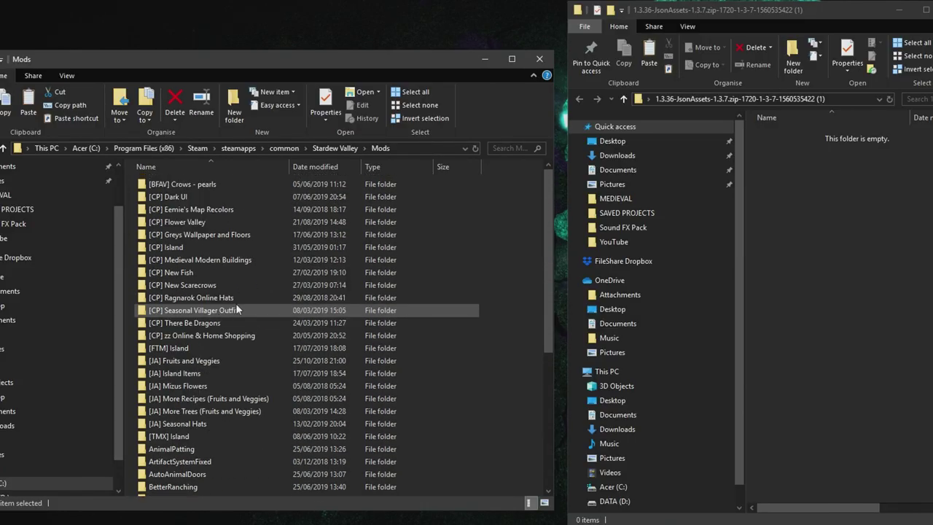
drag(227, 64, 244, 23)
scroll(209, 231, down, 3)
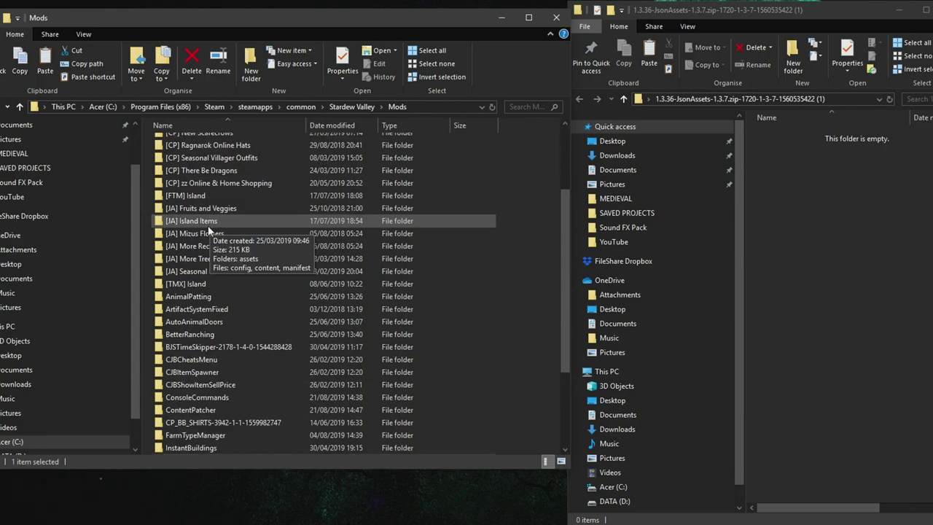
scroll(207, 248, down, 2)
click(533, 19)
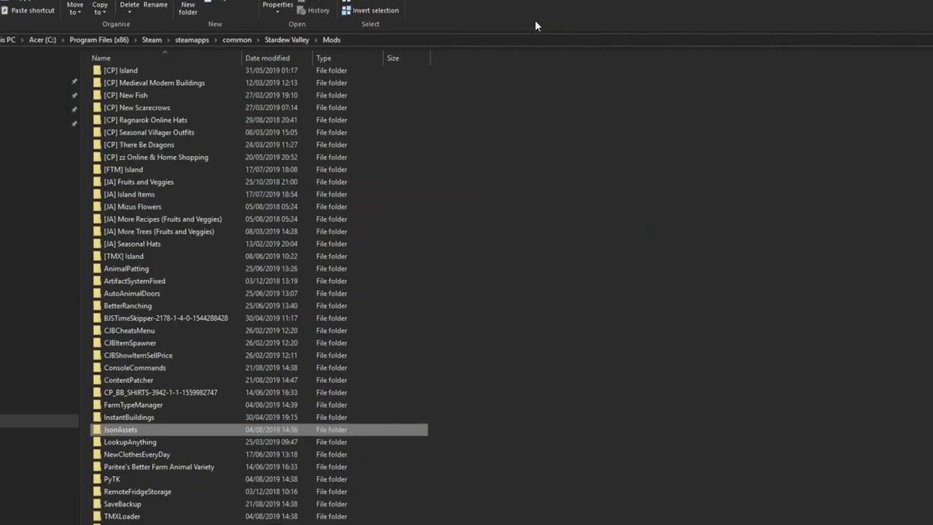
scroll(299, 185, up, 2)
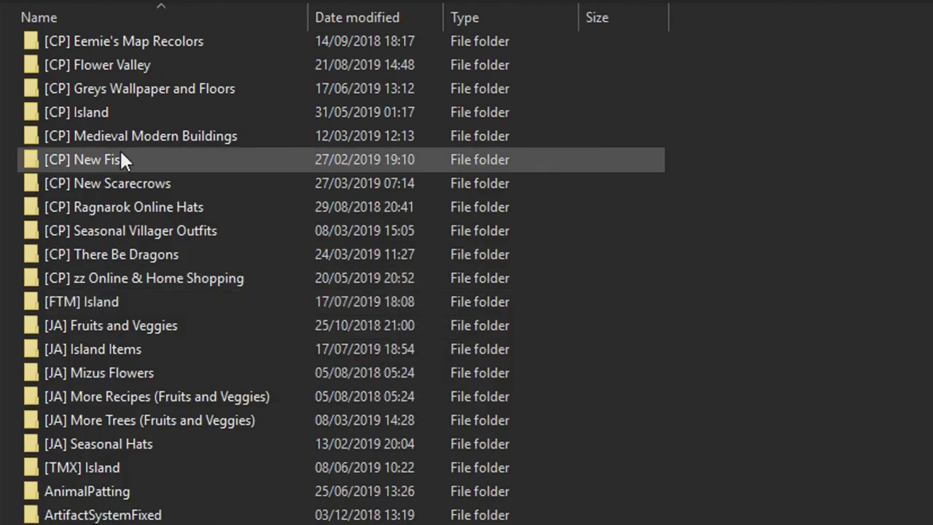
mouse_move(211, 419)
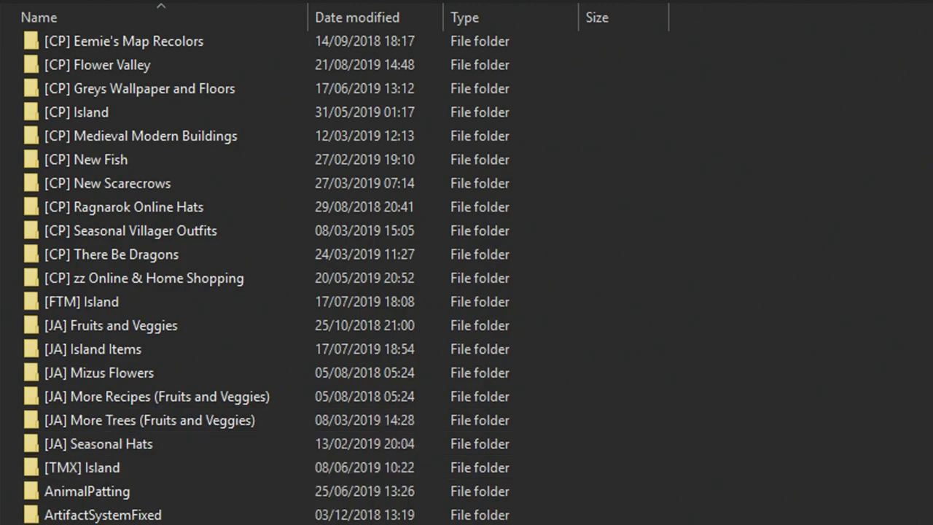
mouse_move(139, 379)
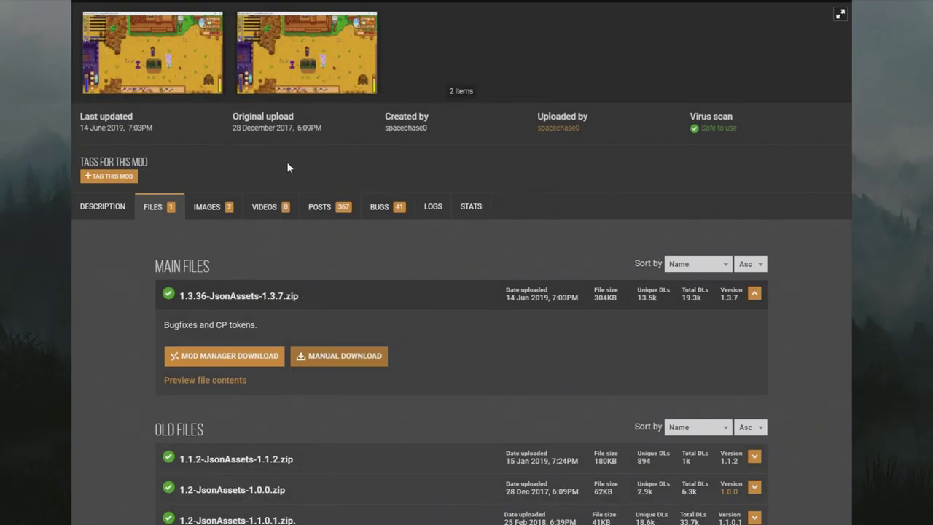
Search Nexus Mods for "item", open the CJB Item Spawner mod's files, and check the CJB folders in the Mods folder
scroll(286, 161, up, 5)
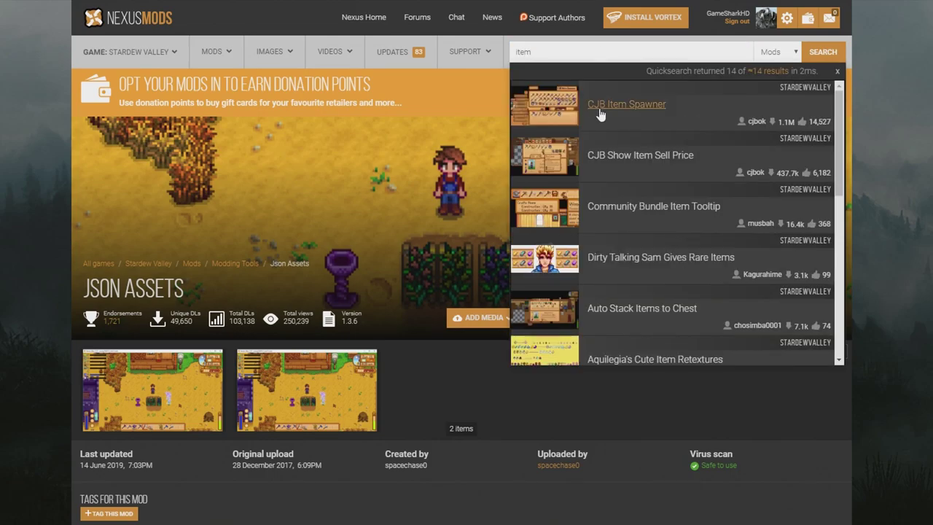
click(604, 103)
scroll(215, 330, down, 5)
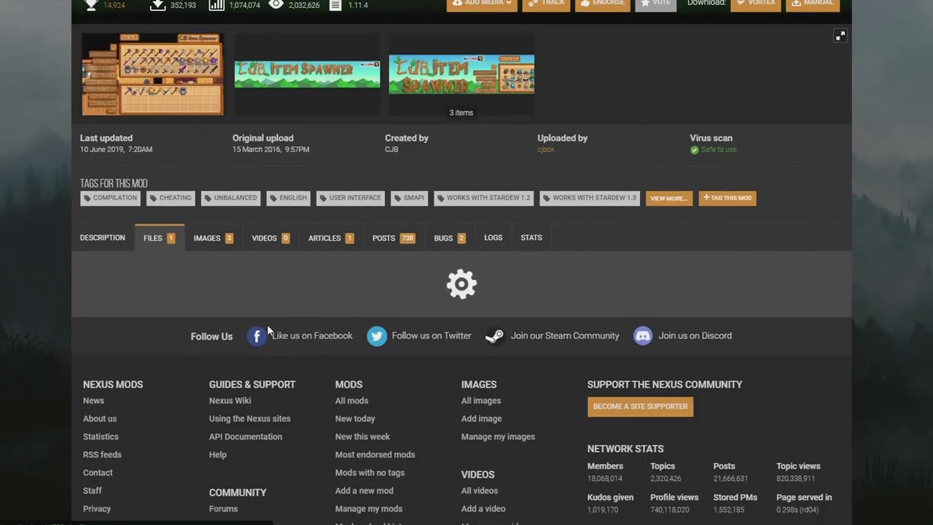
click(229, 290)
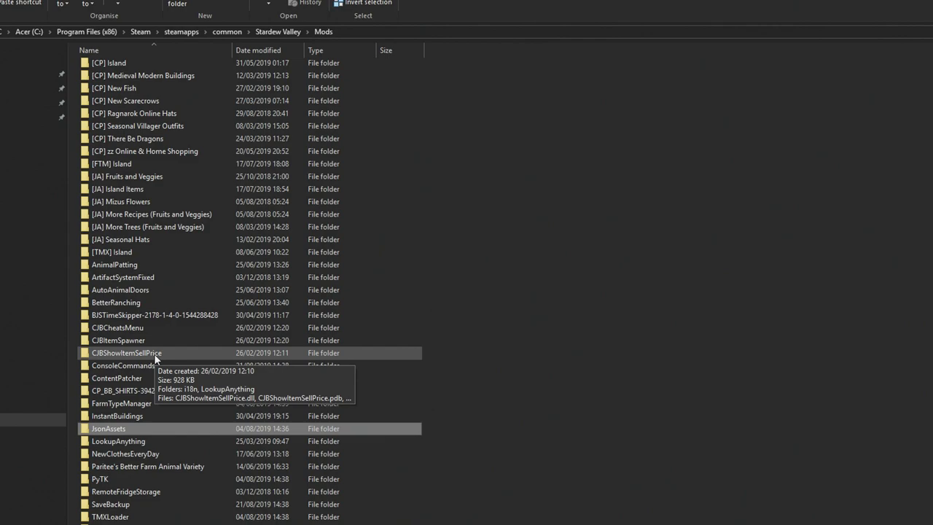
scroll(164, 343, up, 2)
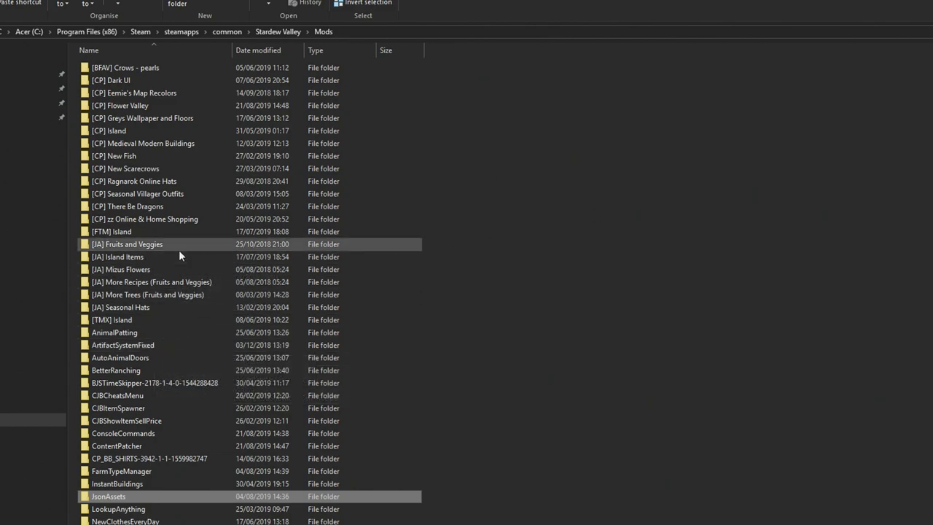
mouse_move(176, 250)
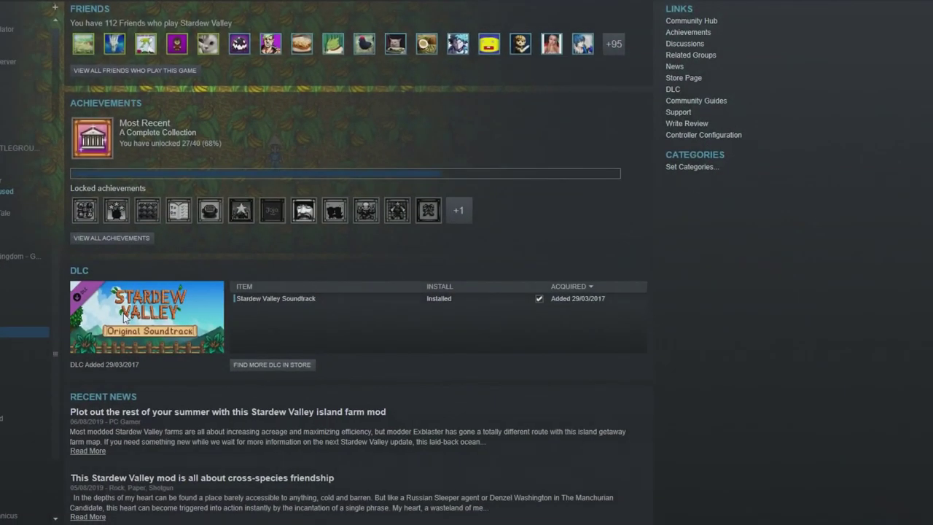
Launch Stardew Valley from its Steam library page and reposition the SMAPI console window
scroll(117, 81, up, 3)
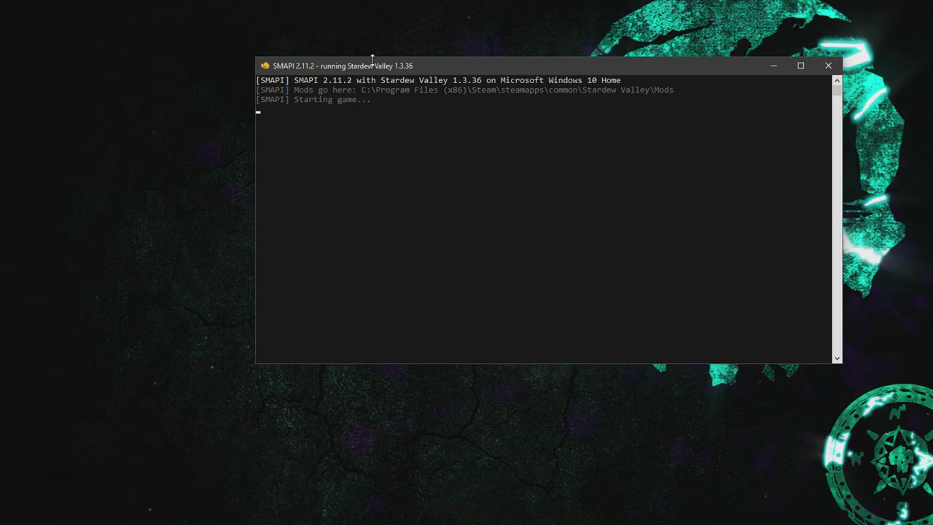
drag(468, 65, 496, 76)
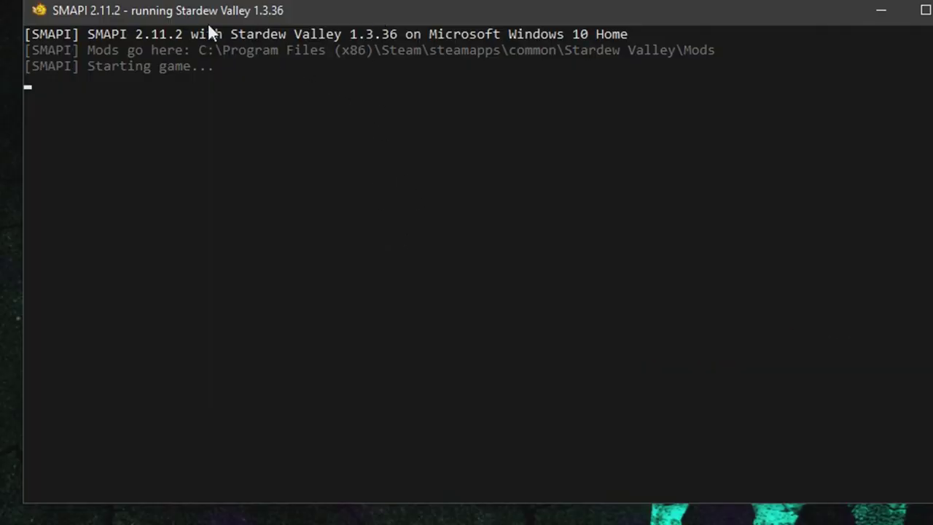
drag(211, 13, 187, 15)
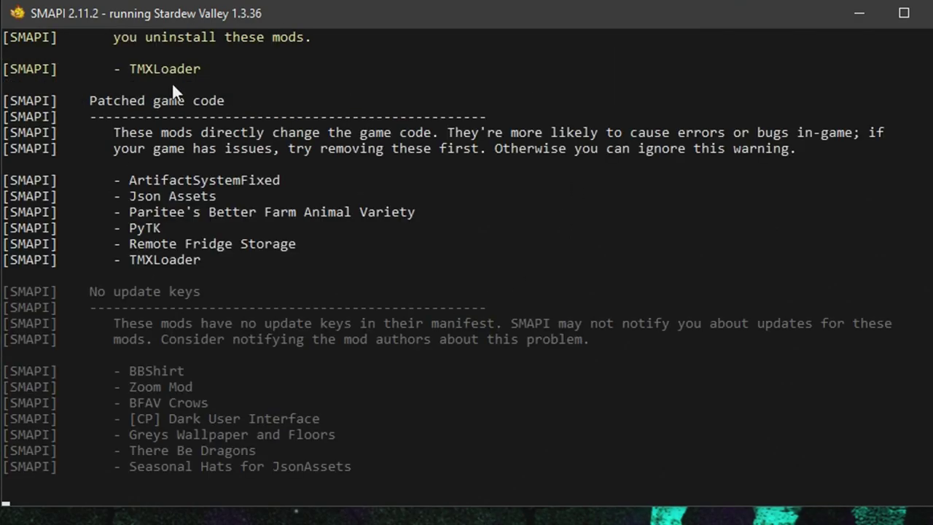
Examine the SMAPI console log for mod warnings, available updates and loaded content packs
scroll(266, 241, up, 5)
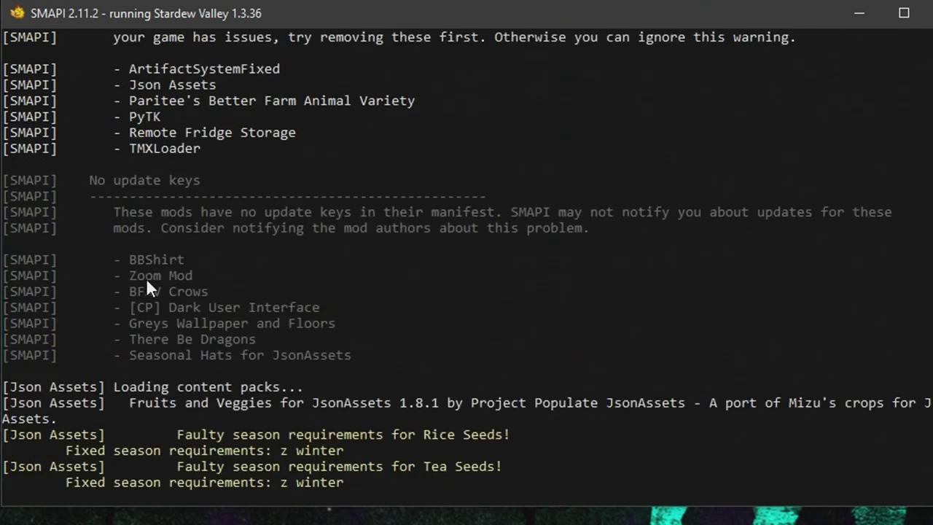
scroll(149, 275, up, 6)
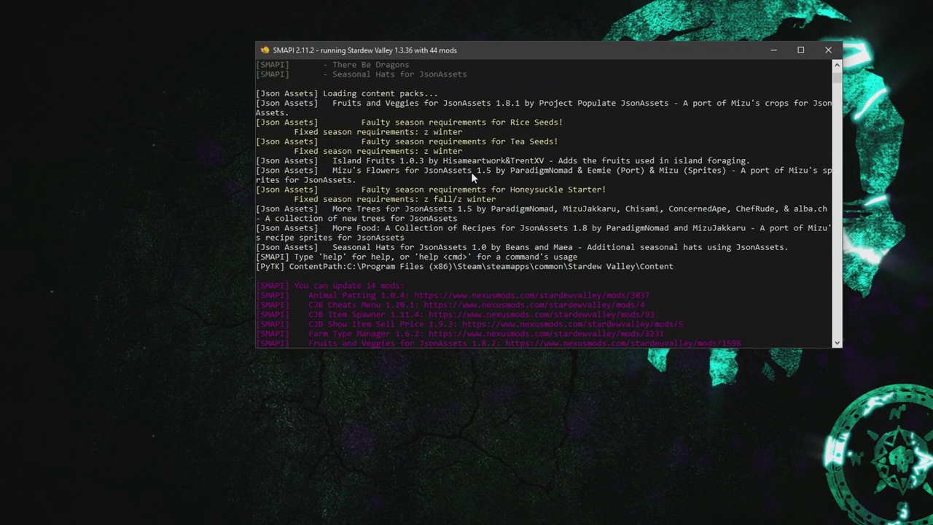
scroll(342, 146, up, 2)
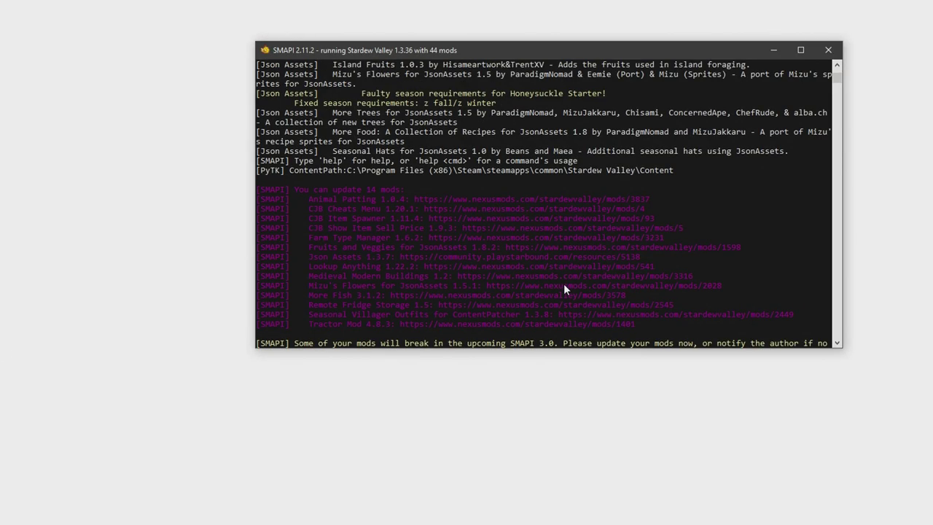
scroll(454, 279, up, 10)
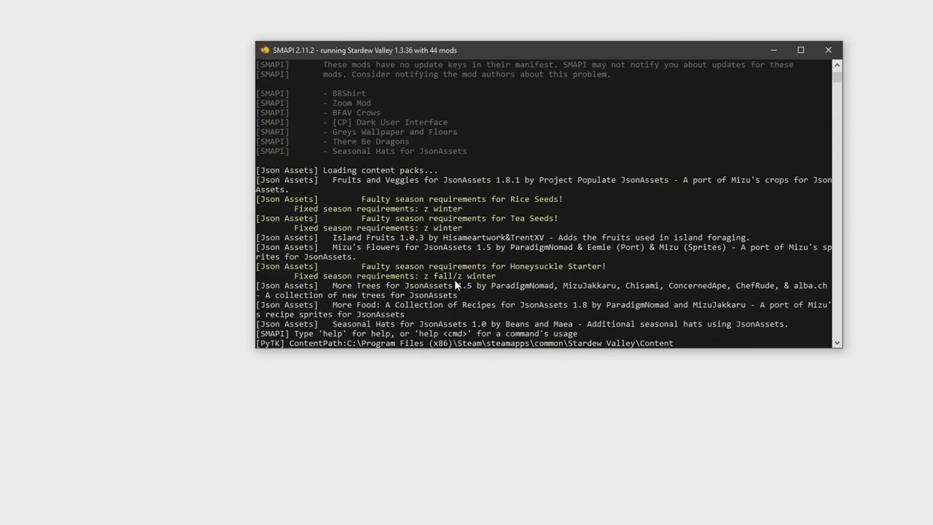
scroll(444, 243, up, 20)
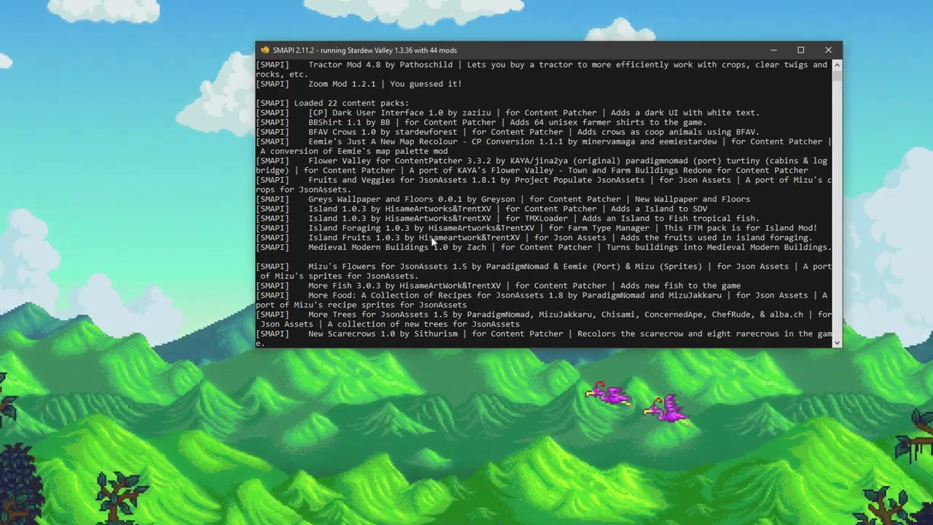
scroll(350, 158, up, 5)
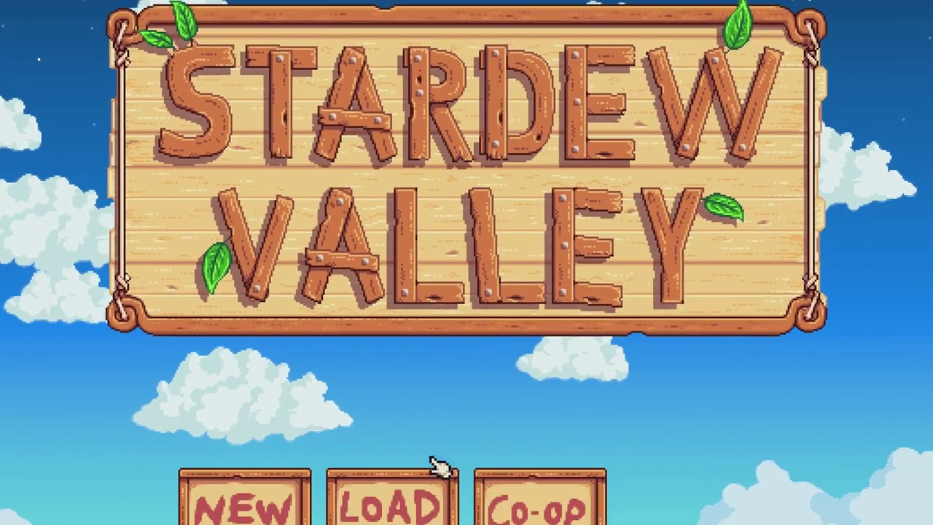
Load a saved farm, dismiss Abigail's greeting and walk out of the farmhouse
click(265, 500)
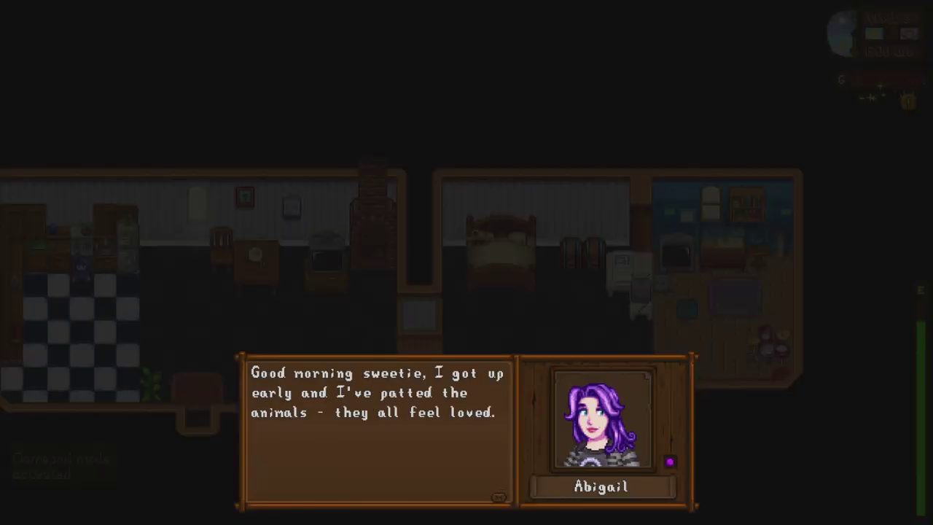
click(525, 337)
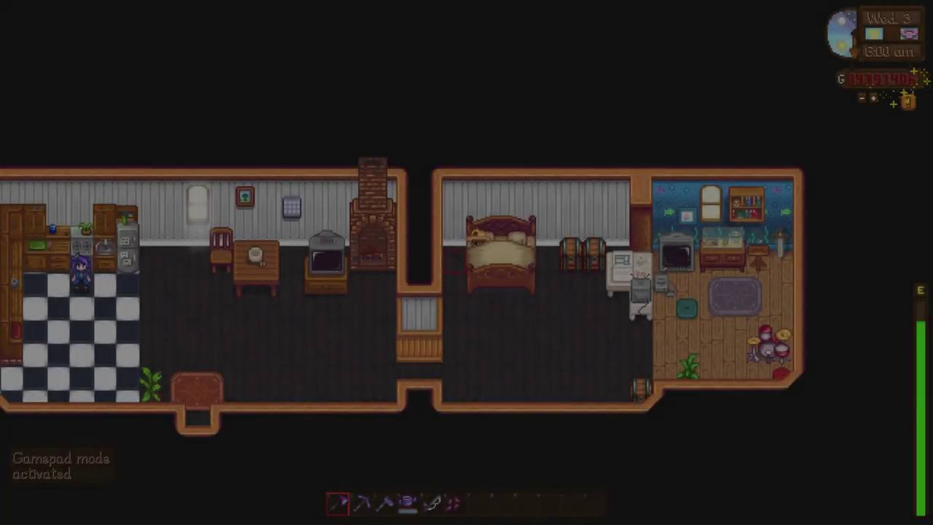
key(a)
key(s)
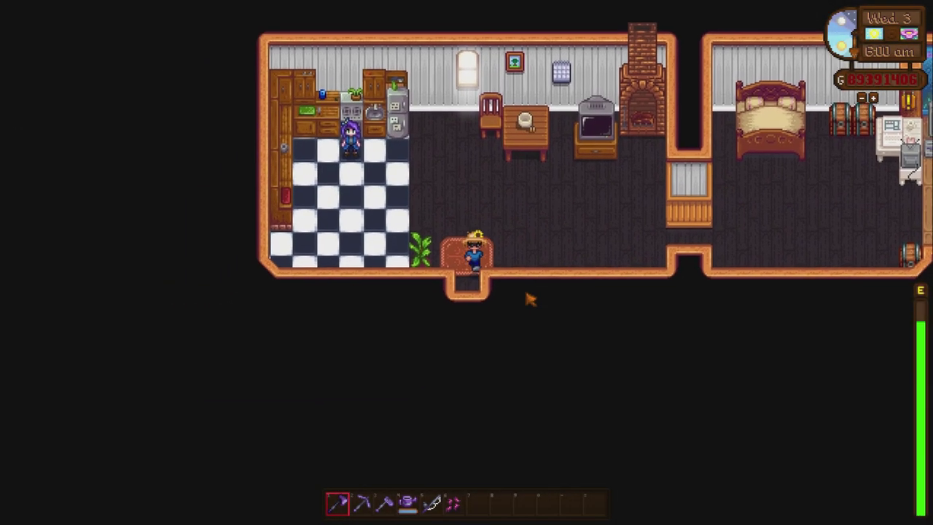
key(s)
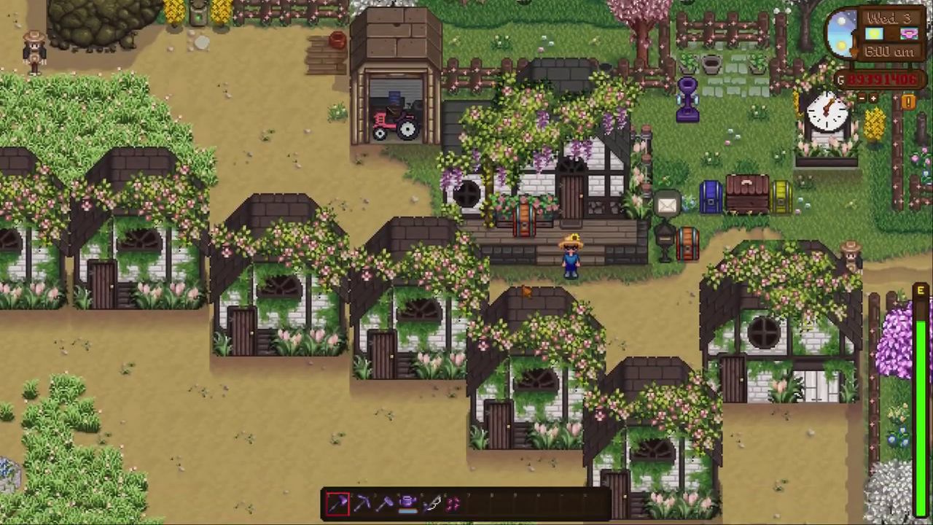
Walk around the farm to inspect the Flower Valley buildings and return to the farmhouse porch
key(s)
key(d)
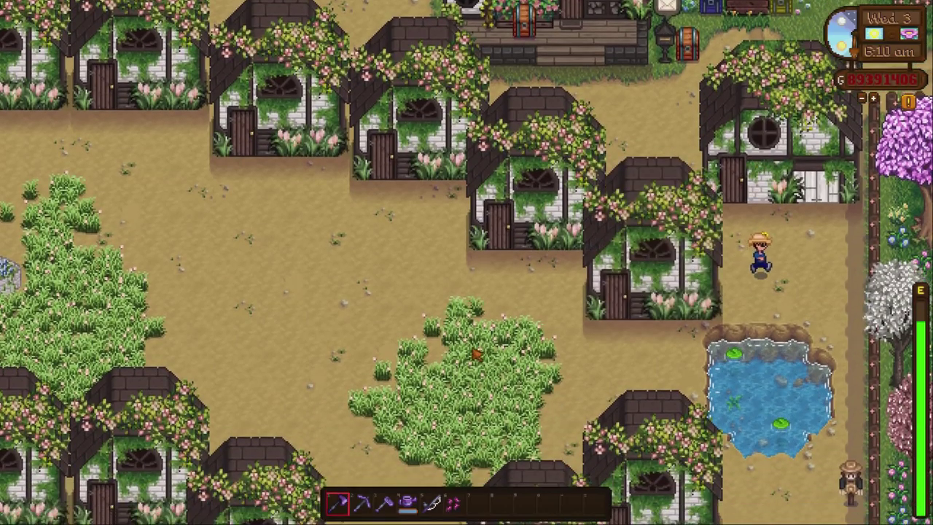
key(w)
key(a)
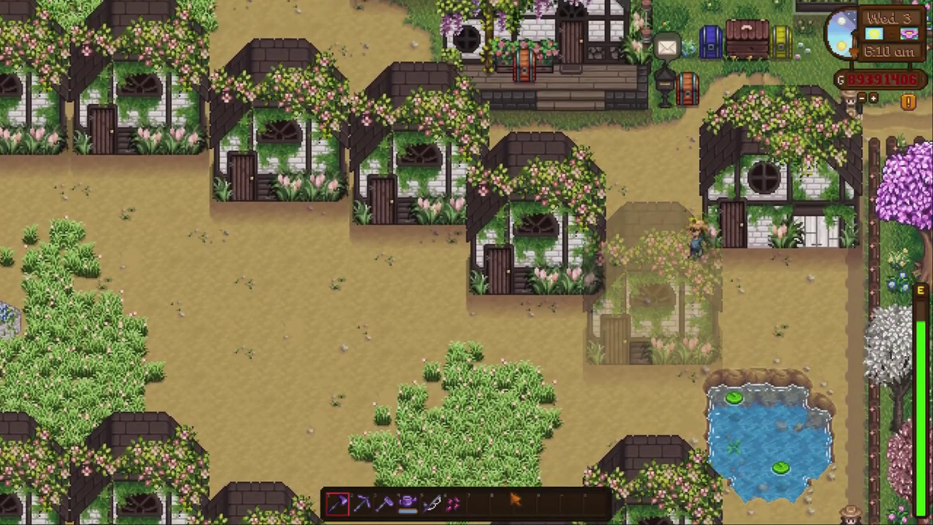
key(w)
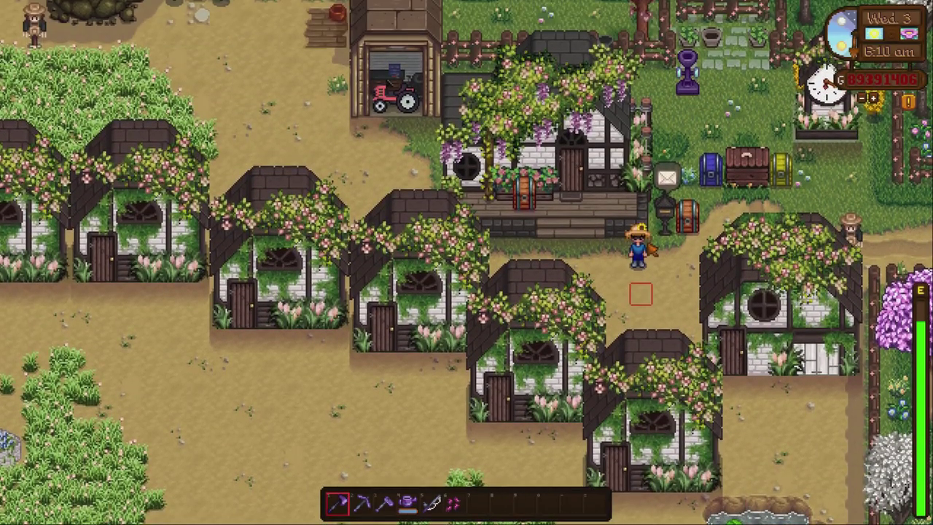
Open the CJB Item Spawner menu in the game, browse its items and return to the farm view
key(i)
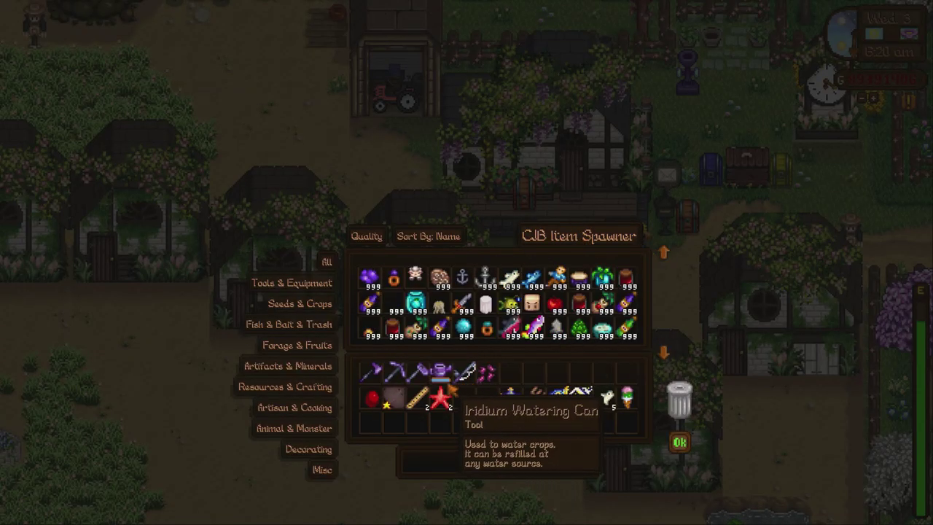
scroll(582, 326, down, 3)
key(Escape)
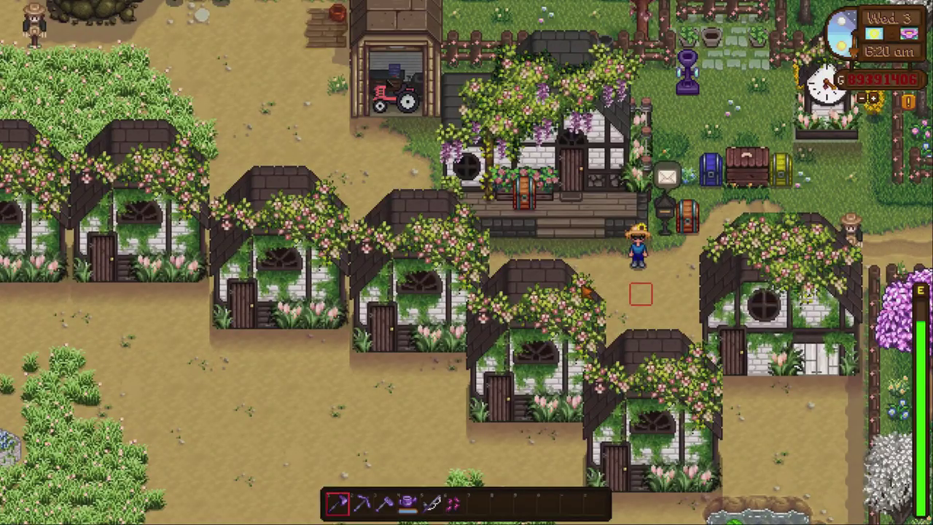
key(p)
key(Escape)
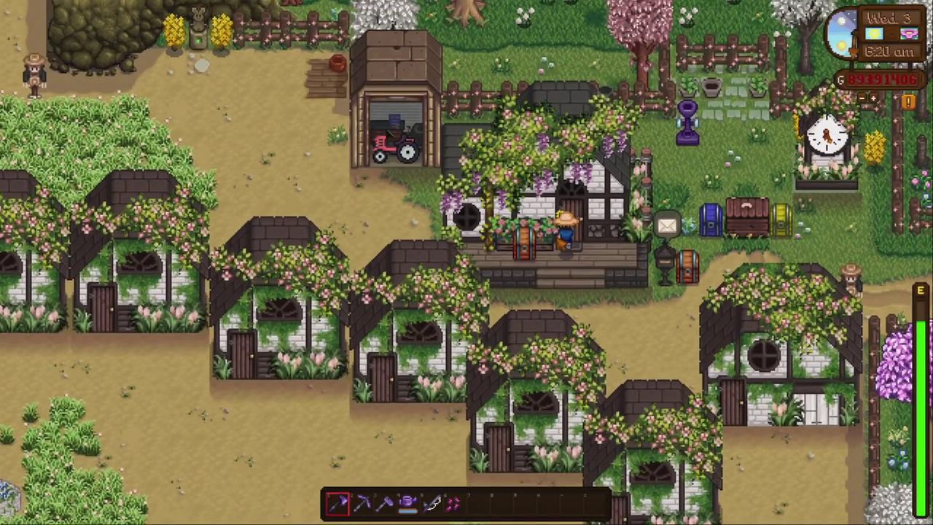
Zoom the game view out, mount the tractor and ride it across the farm towards the greenhouse
key(minus)
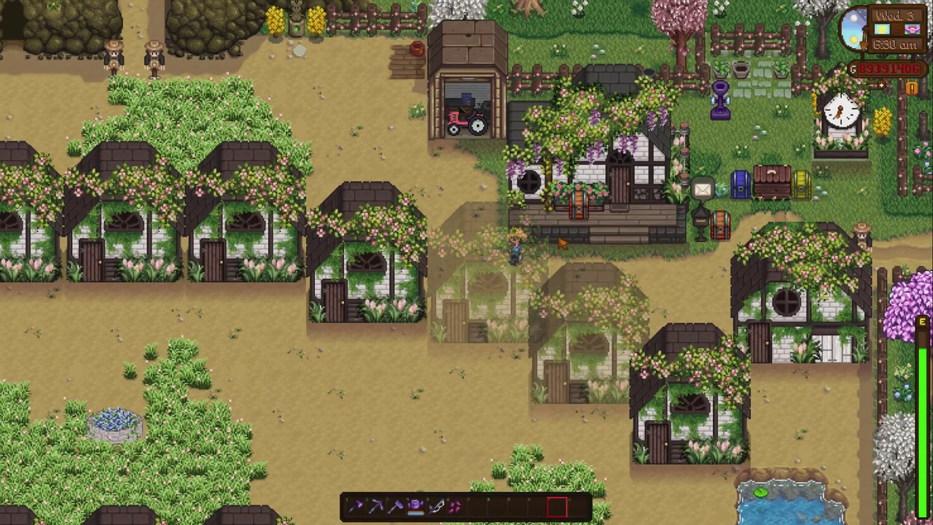
key(w)
key(a)
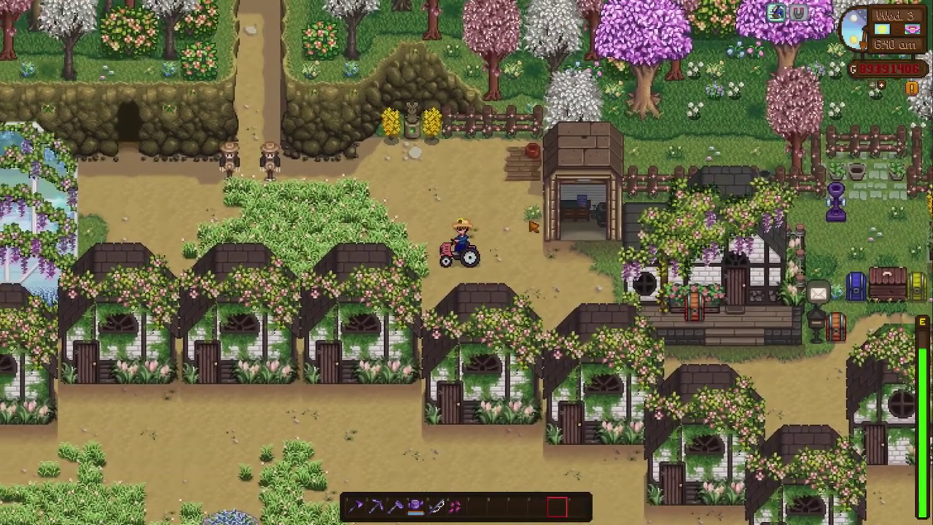
key(w)
key(a)
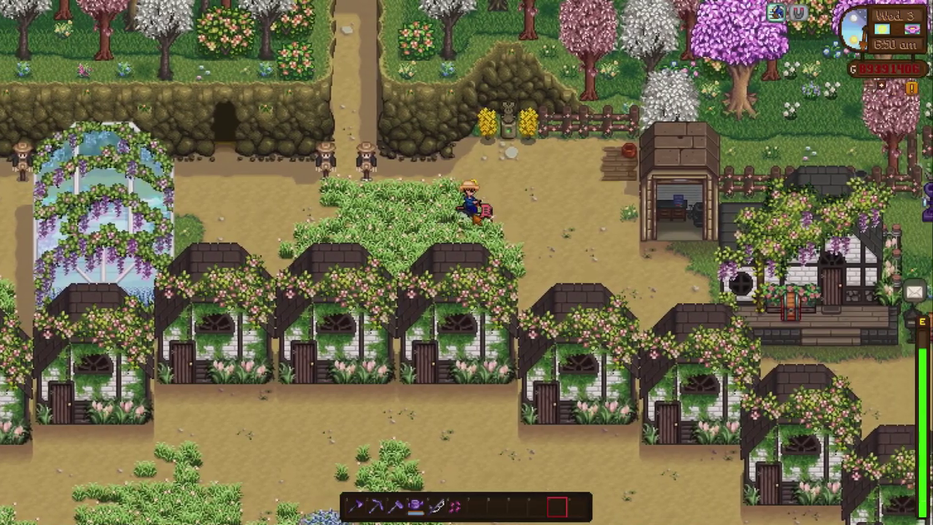
Ride the tractor back to its garage, park it inside and dismount
key(s)
key(d)
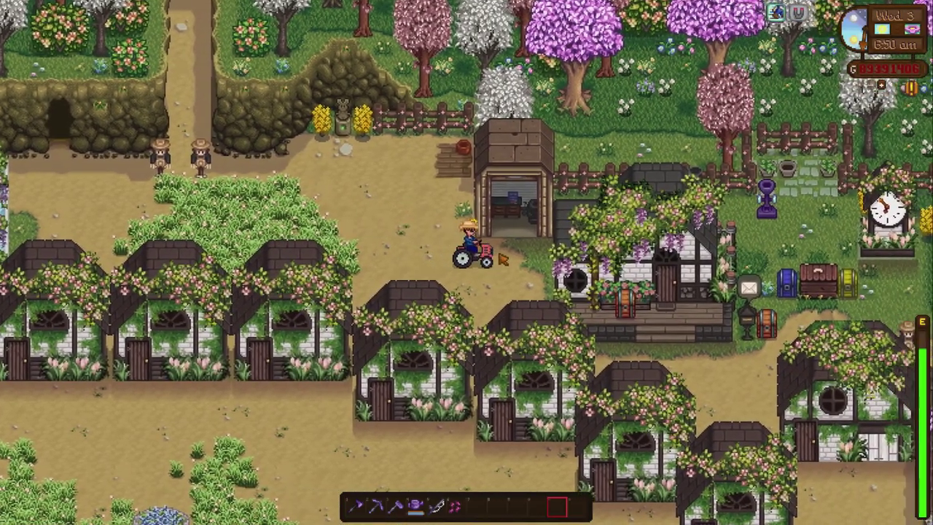
key(w)
key(d)
key(x)
key(s)
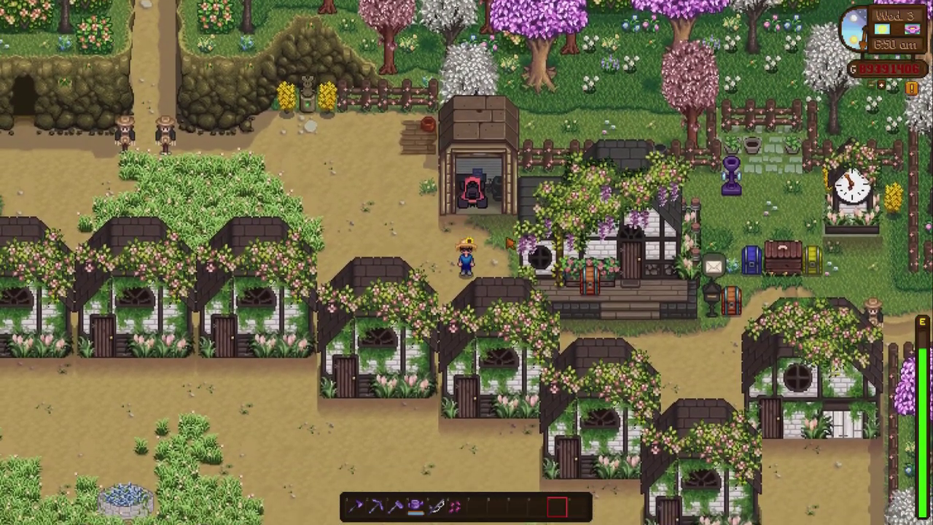
Walk east past the farmhouse and leave the farm for the bus stop
key(d)
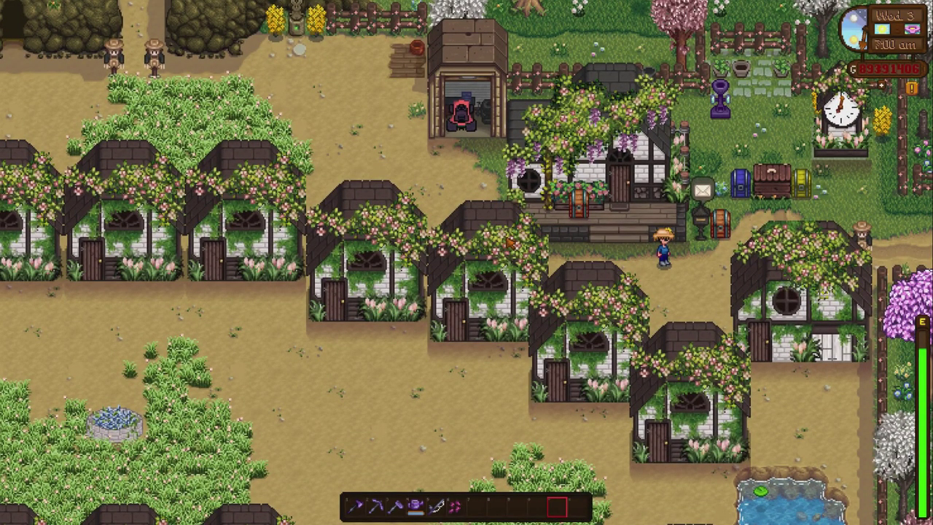
key(w)
key(d)
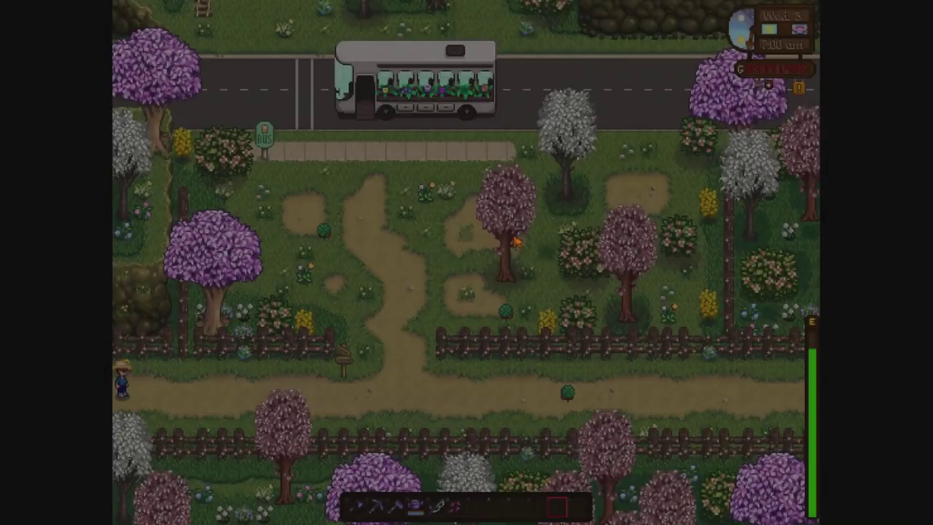